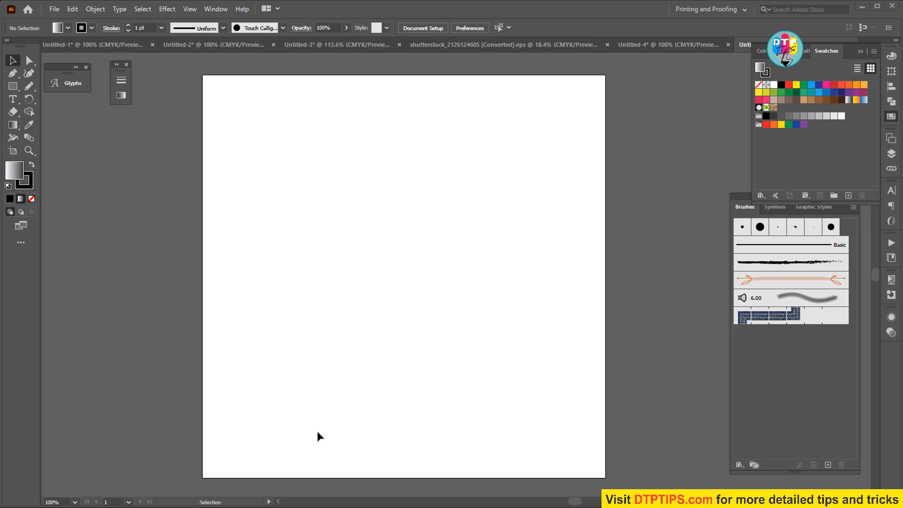
Draw a square about 498 pt wide and centre it horizontally and vertically on the artboard.
{"action": "left_click", "coordinate": [12, 86]}
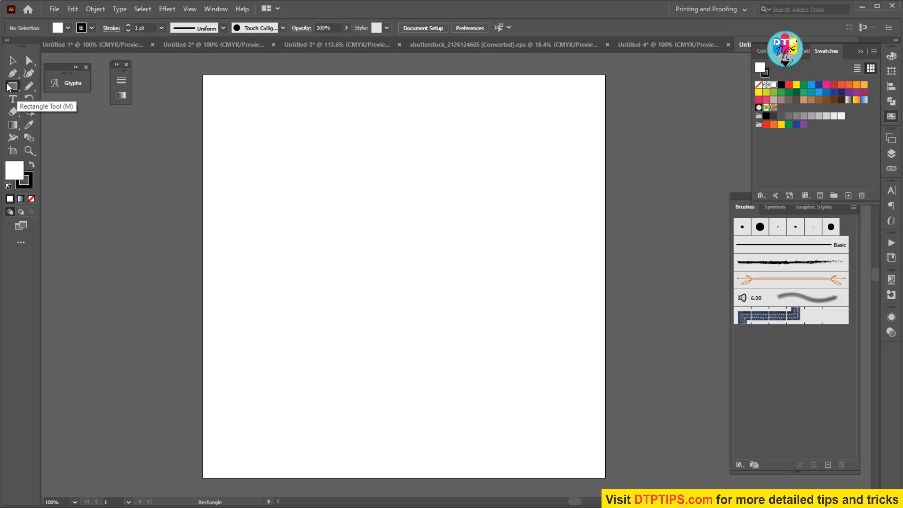
{"action": "left_click_drag", "start_coordinate": [222, 108], "coordinate": [556, 411]}
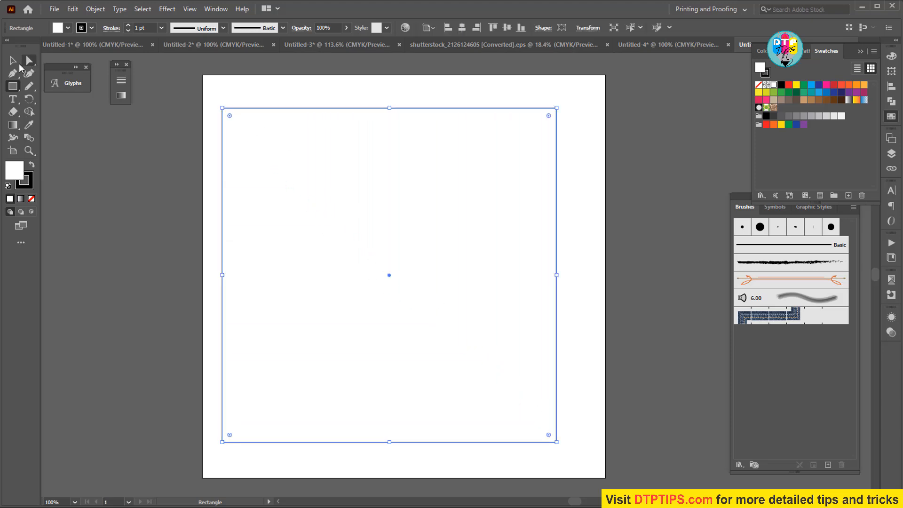
{"action": "left_click", "coordinate": [12, 61]}
{"action": "left_click", "coordinate": [466, 28]}
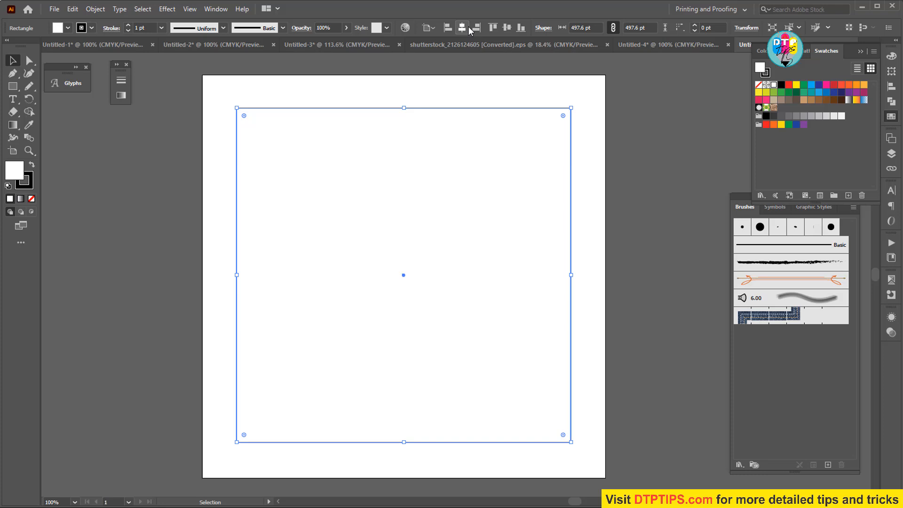
{"action": "left_click", "coordinate": [508, 28]}
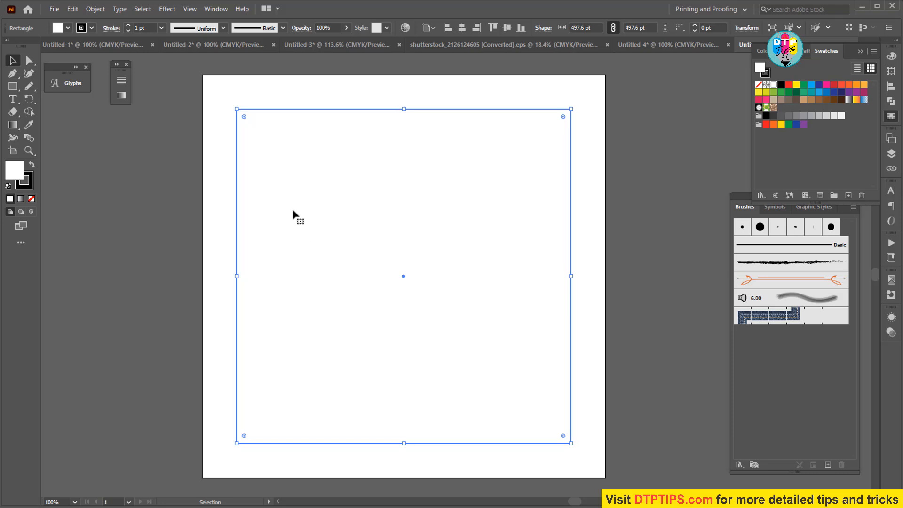
Apply a linear white-to-black gradient at 0° to the square with the Gradient tool.
{"action": "key", "text": "g"}
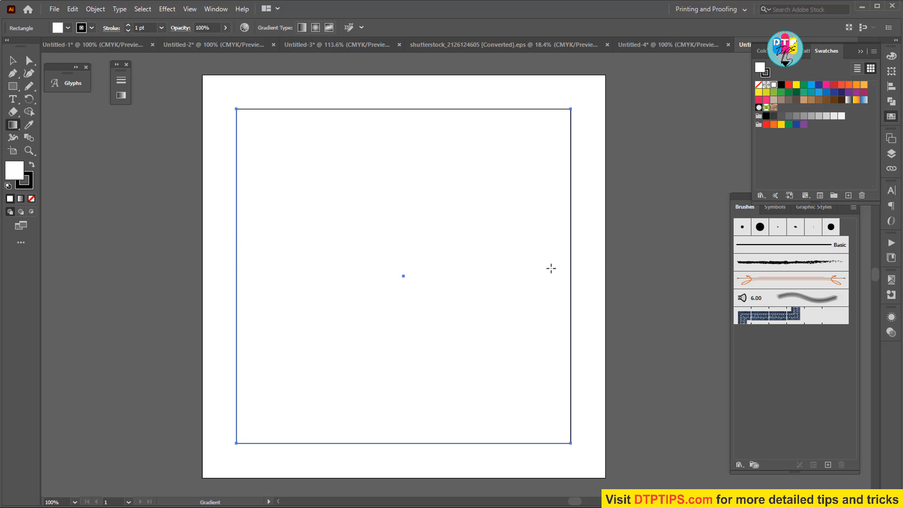
{"action": "double_click", "coordinate": [13, 128]}
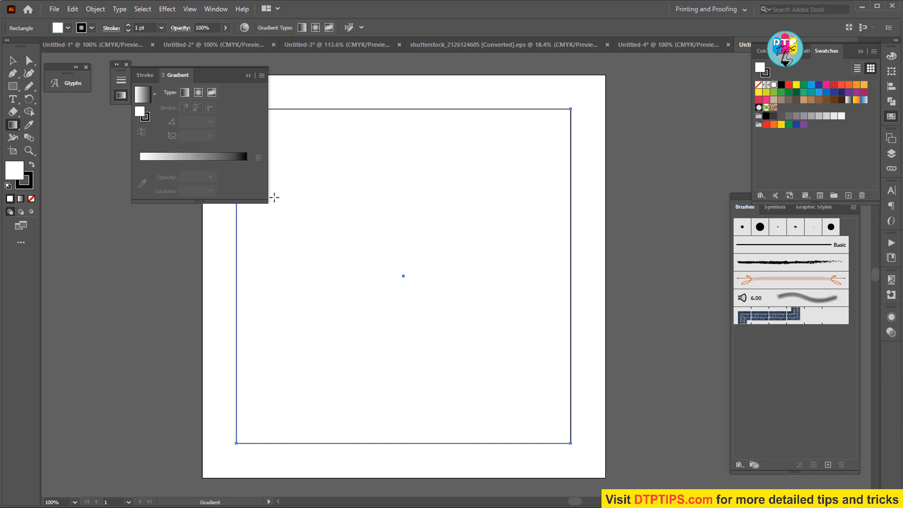
{"action": "left_click", "coordinate": [214, 10]}
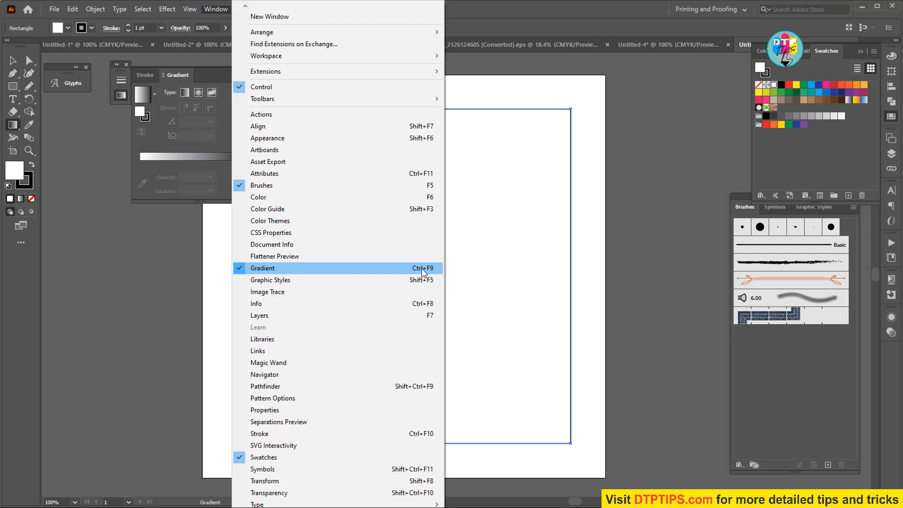
{"action": "left_click", "coordinate": [524, 9]}
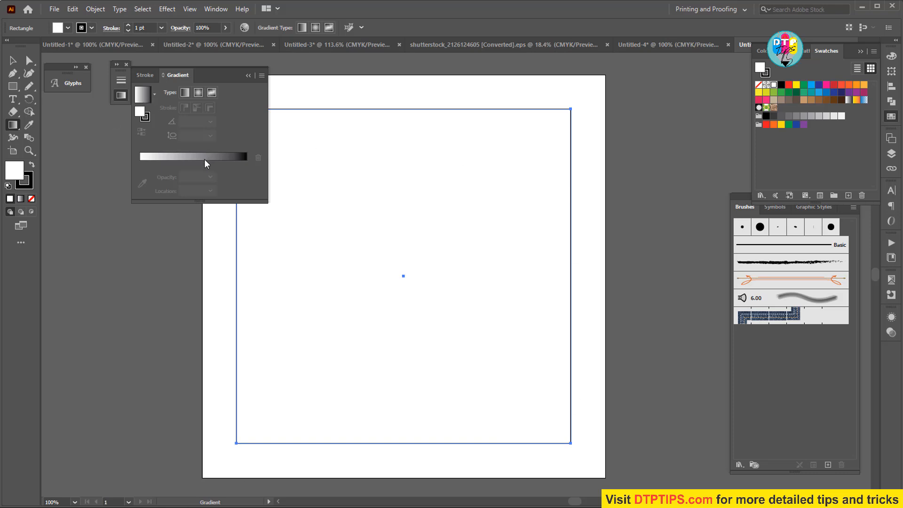
{"action": "left_click", "coordinate": [188, 155]}
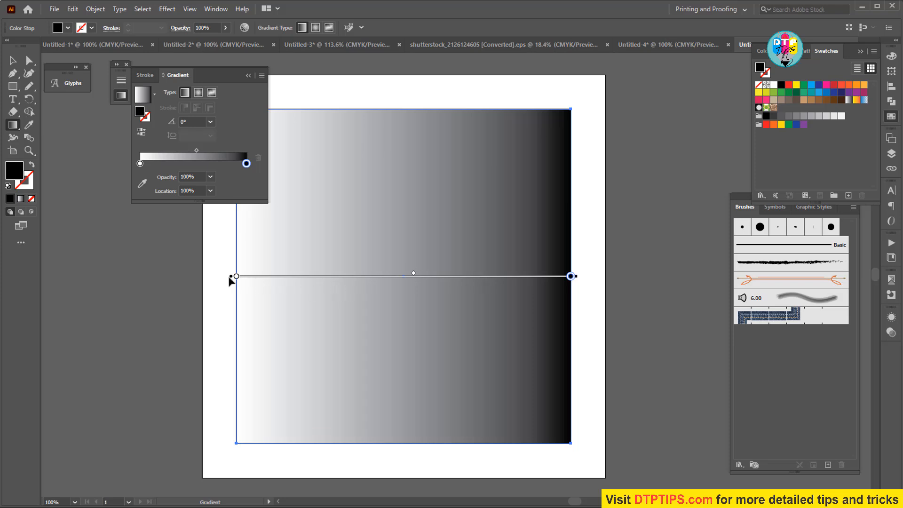
Try shifting the gradient line past the square's left edge and redrawing the gradient from right to left.
{"action": "mouse_move", "coordinate": [231, 277]}
{"action": "left_mouse_down"}
{"action": "mouse_move", "coordinate": [238, 278]}
{"action": "mouse_move", "coordinate": [108, 277]}
{"action": "mouse_move", "coordinate": [224, 277]}
{"action": "left_mouse_up"}
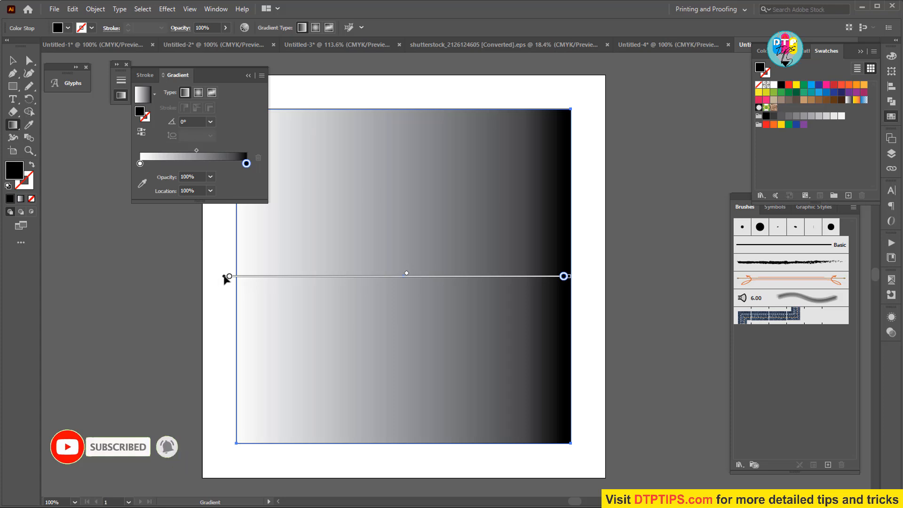
{"action": "mouse_move", "coordinate": [219, 277]}
{"action": "left_mouse_down"}
{"action": "mouse_move", "coordinate": [151, 278]}
{"action": "mouse_move", "coordinate": [170, 274]}
{"action": "left_mouse_up"}
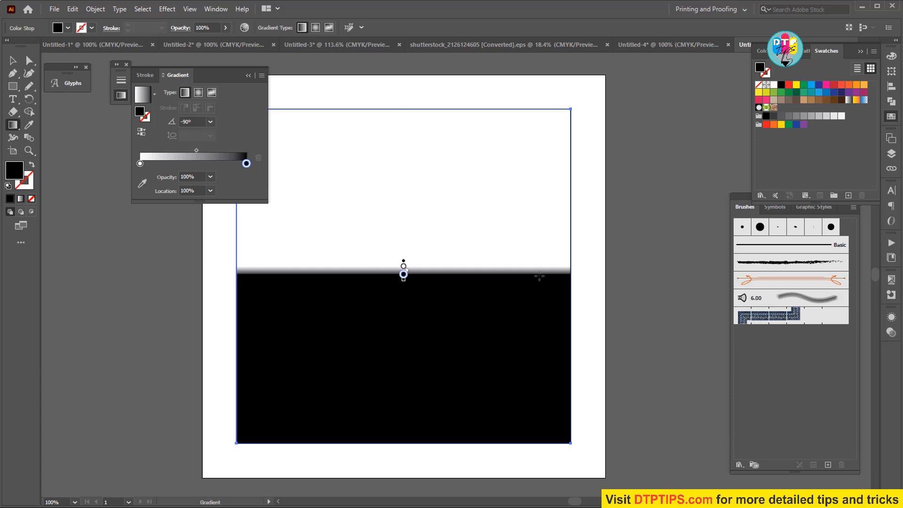
{"action": "mouse_move", "coordinate": [573, 269]}
{"action": "left_mouse_down"}
{"action": "mouse_move", "coordinate": [230, 268]}
{"action": "mouse_move", "coordinate": [240, 276]}
{"action": "left_mouse_up"}
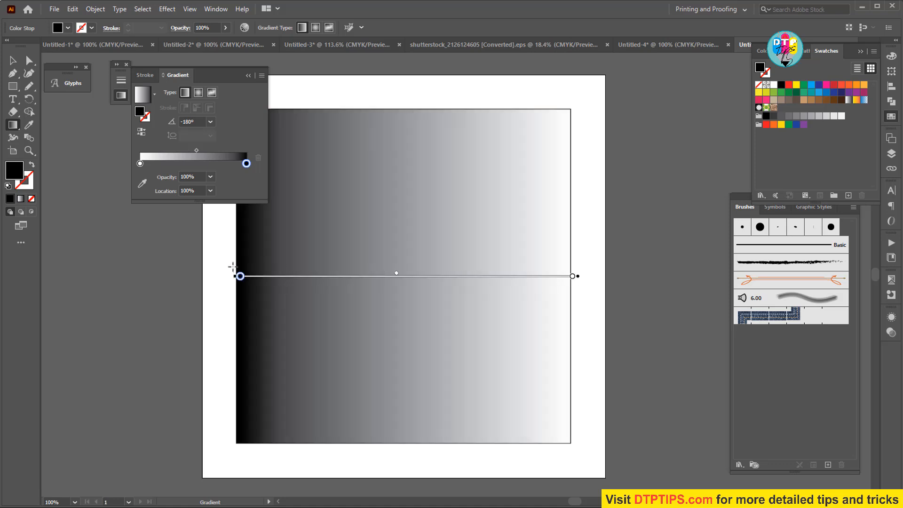
Redraw the gradient from left to right across the square, stretch its end past the right edge and shorten it back to that edge.
{"action": "mouse_move", "coordinate": [232, 267]}
{"action": "left_mouse_down"}
{"action": "mouse_move", "coordinate": [591, 267]}
{"action": "mouse_move", "coordinate": [572, 273]}
{"action": "left_mouse_up"}
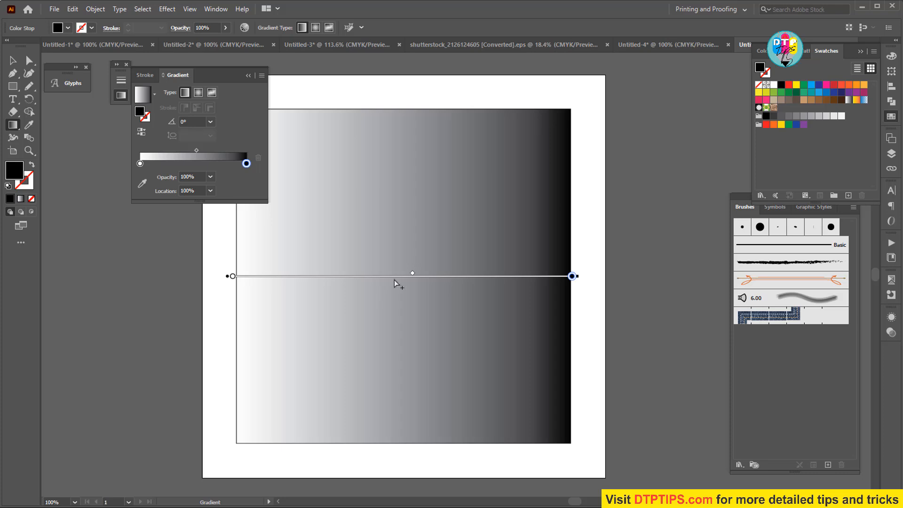
{"action": "left_click", "coordinate": [577, 277]}
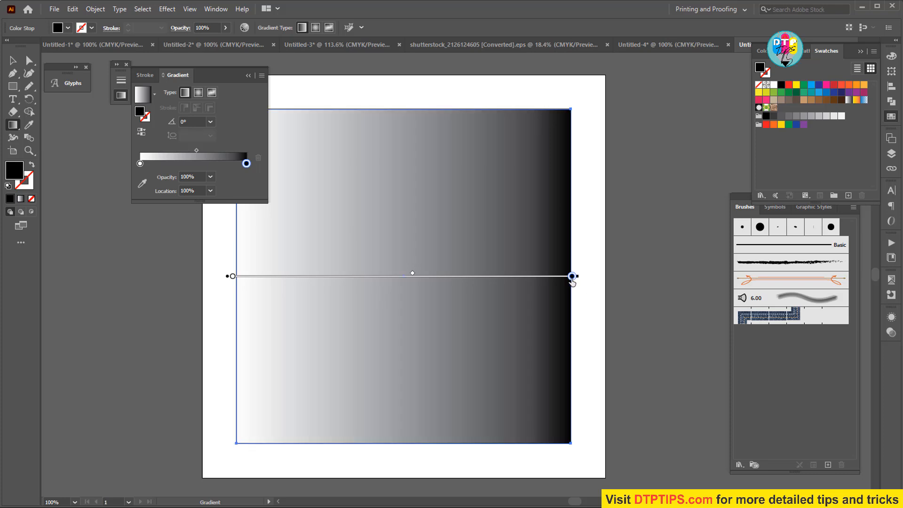
{"action": "mouse_move", "coordinate": [572, 276]}
{"action": "left_mouse_down"}
{"action": "mouse_move", "coordinate": [560, 277]}
{"action": "mouse_move", "coordinate": [672, 277]}
{"action": "left_mouse_up"}
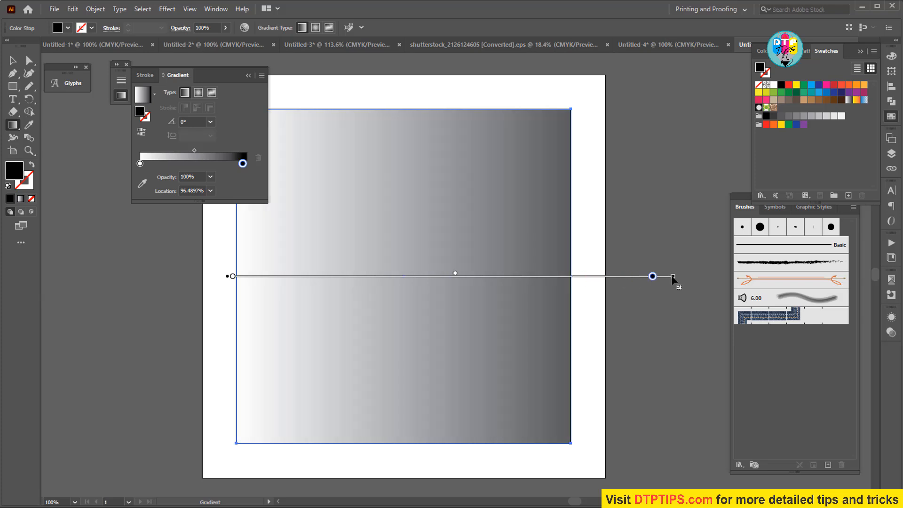
{"action": "mouse_move", "coordinate": [676, 282]}
{"action": "left_mouse_down"}
{"action": "mouse_move", "coordinate": [428, 286]}
{"action": "mouse_move", "coordinate": [426, 277]}
{"action": "mouse_move", "coordinate": [567, 277]}
{"action": "left_mouse_up"}
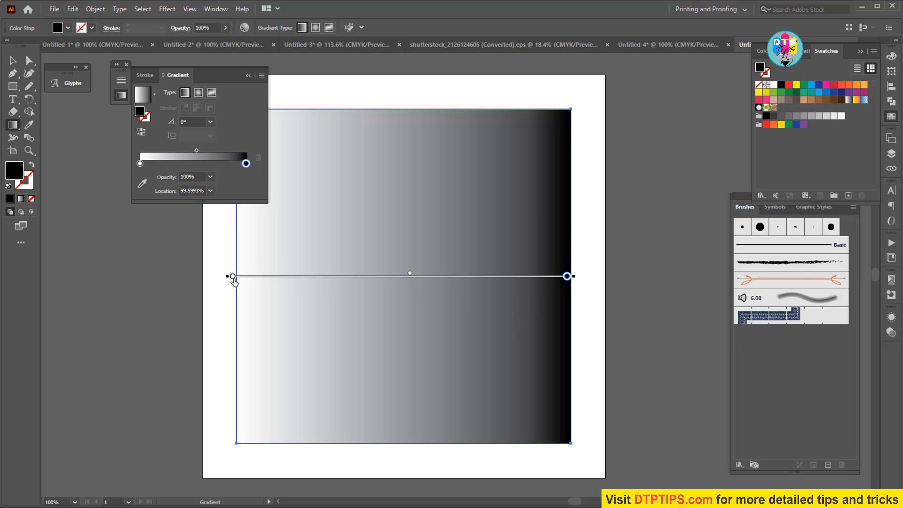
Slide the white and black colour stops inward, and return them to locations of about 2.6% and 99.6%.
{"action": "left_click_drag", "start_coordinate": [234, 282], "coordinate": [332, 280]}
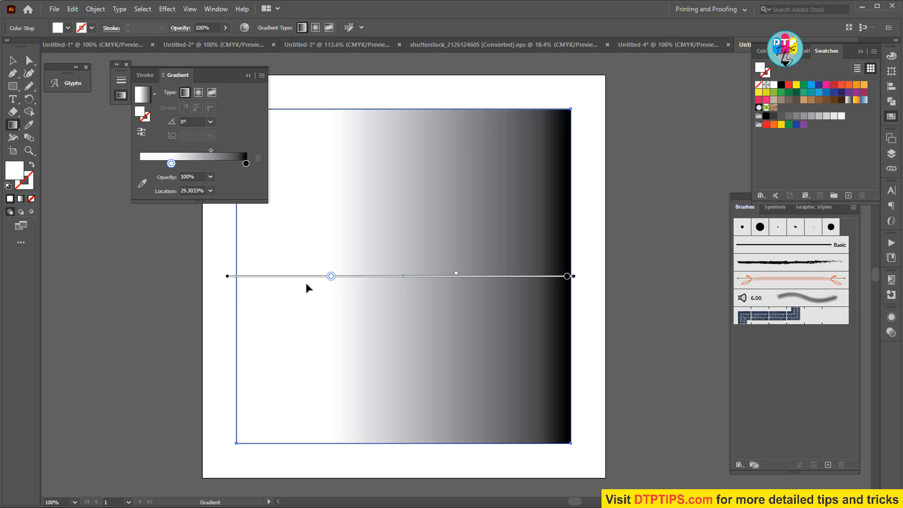
{"action": "left_click_drag", "start_coordinate": [568, 276], "coordinate": [490, 277]}
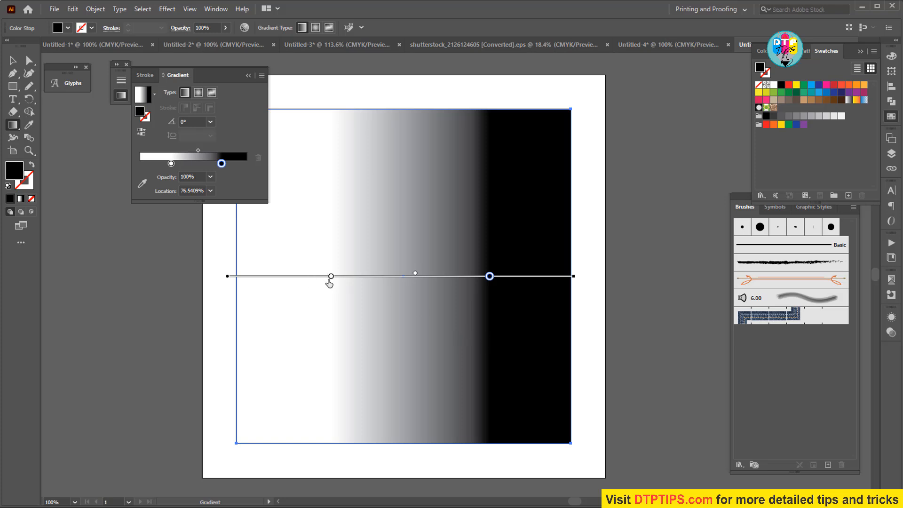
{"action": "left_click_drag", "start_coordinate": [331, 277], "coordinate": [243, 287]}
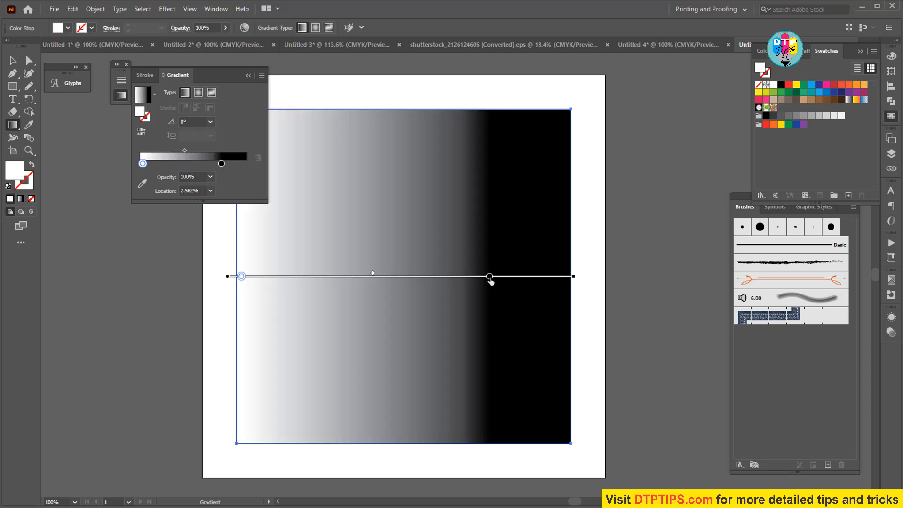
{"action": "left_click_drag", "start_coordinate": [490, 278], "coordinate": [568, 277]}
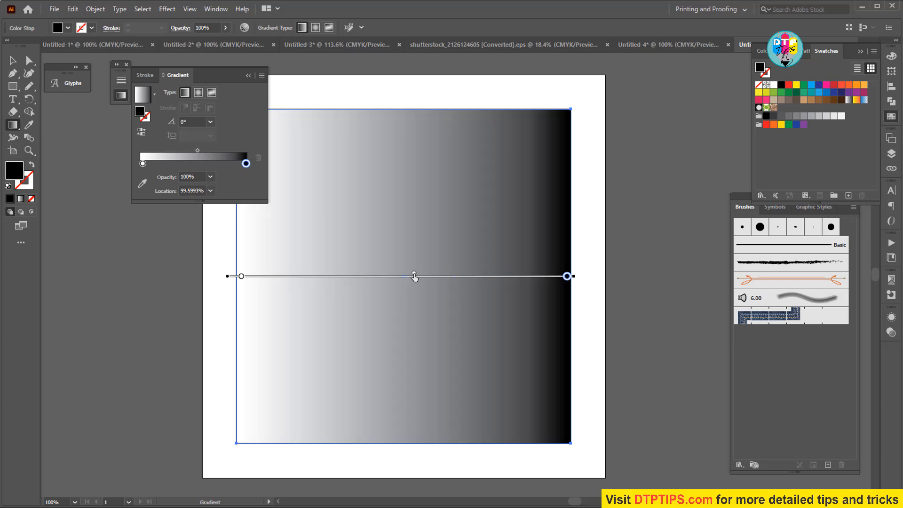
Slide the gradient's midpoint toward each end and settle it slightly closer to the white stop.
{"action": "mouse_move", "coordinate": [414, 276]}
{"action": "left_mouse_down"}
{"action": "mouse_move", "coordinate": [521, 278]}
{"action": "mouse_move", "coordinate": [284, 276]}
{"action": "left_mouse_up"}
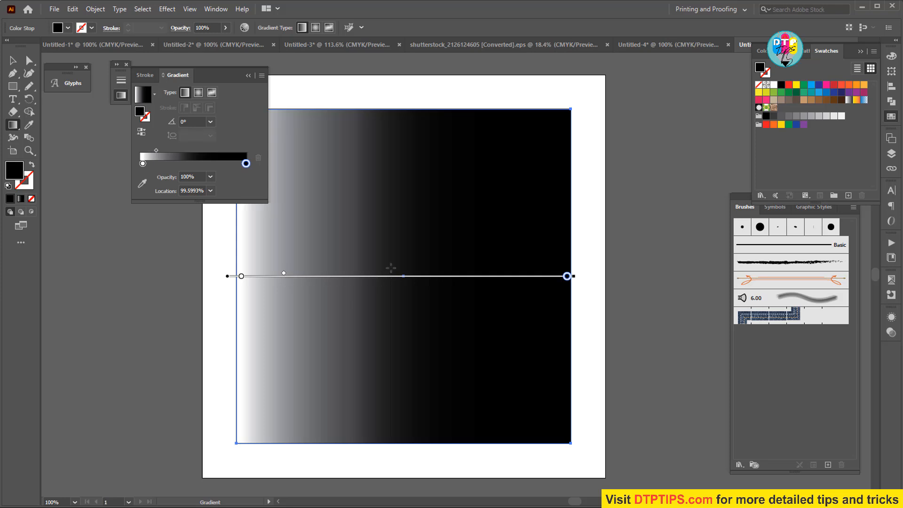
{"action": "left_click_drag", "start_coordinate": [285, 275], "coordinate": [499, 279]}
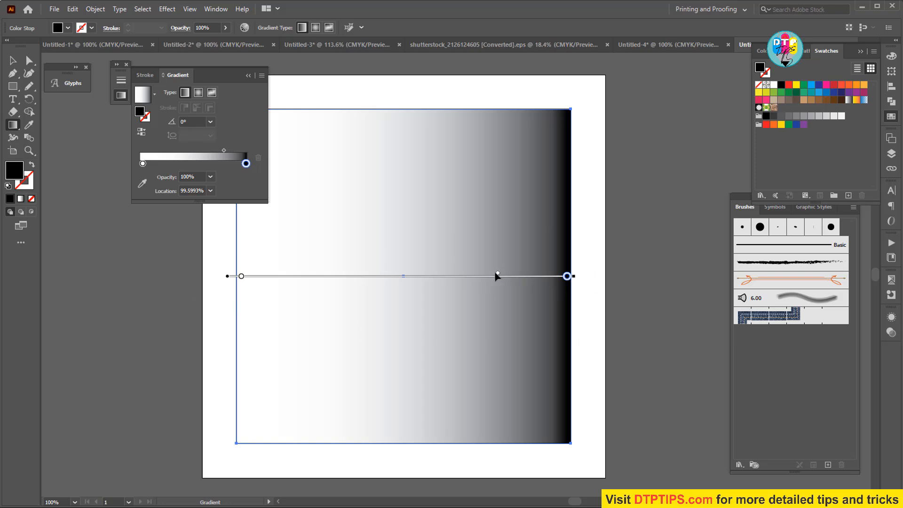
{"action": "left_click_drag", "start_coordinate": [498, 273], "coordinate": [378, 276]}
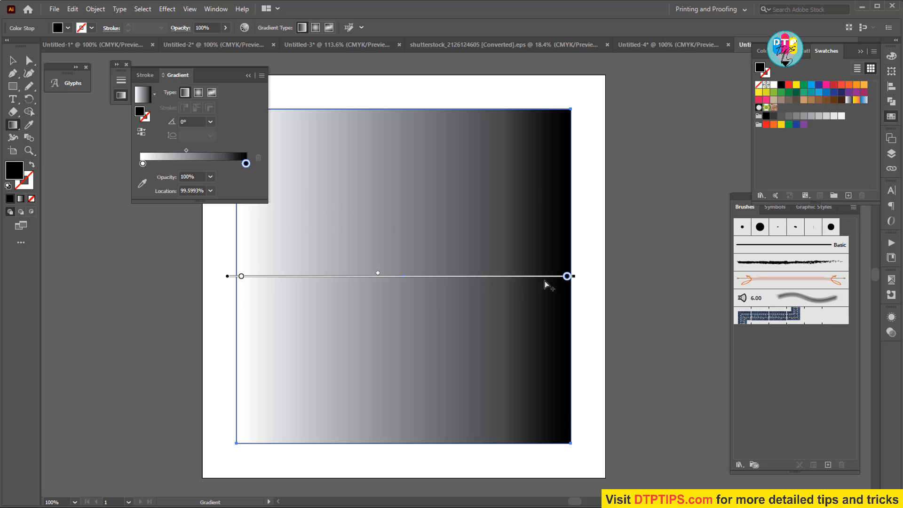
Move the black colour stop to a location of about 90% and recolour it with the red swatch.
{"action": "left_click_drag", "start_coordinate": [567, 276], "coordinate": [535, 278]}
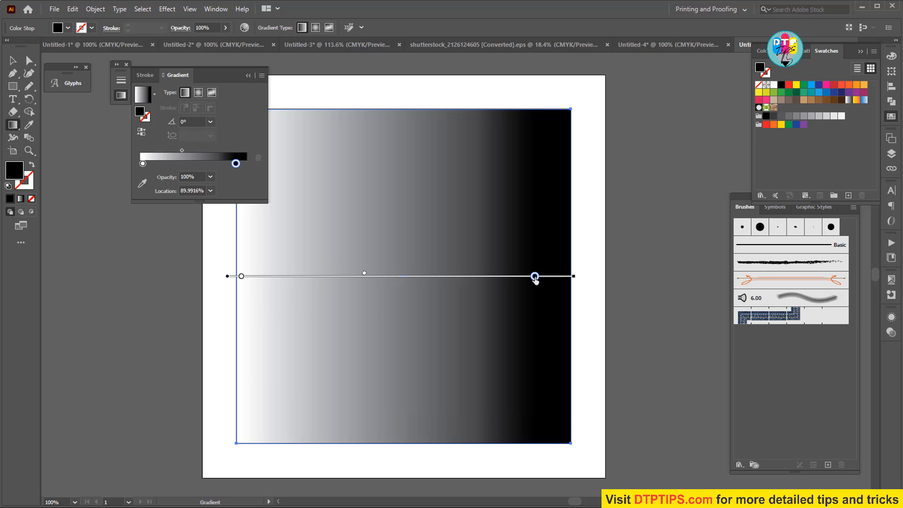
{"action": "double_click", "coordinate": [535, 277]}
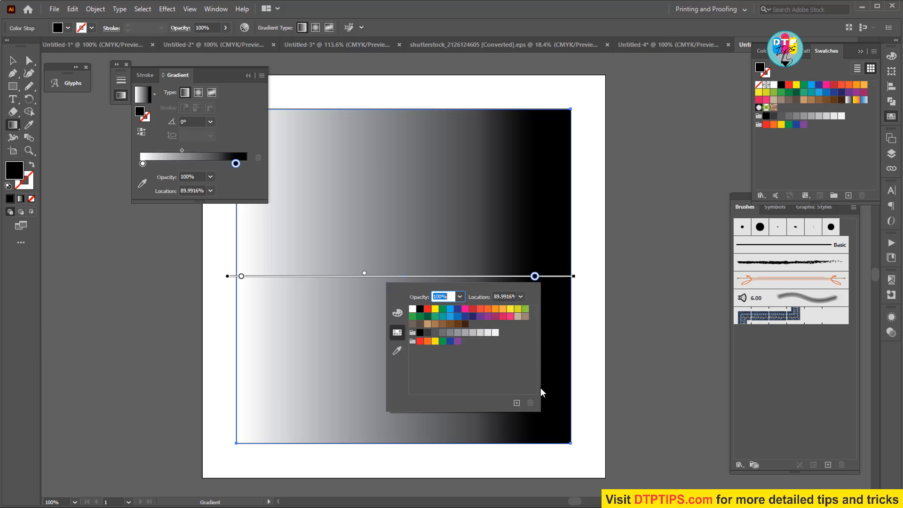
{"action": "left_click", "coordinate": [398, 314]}
{"action": "left_click", "coordinate": [398, 352]}
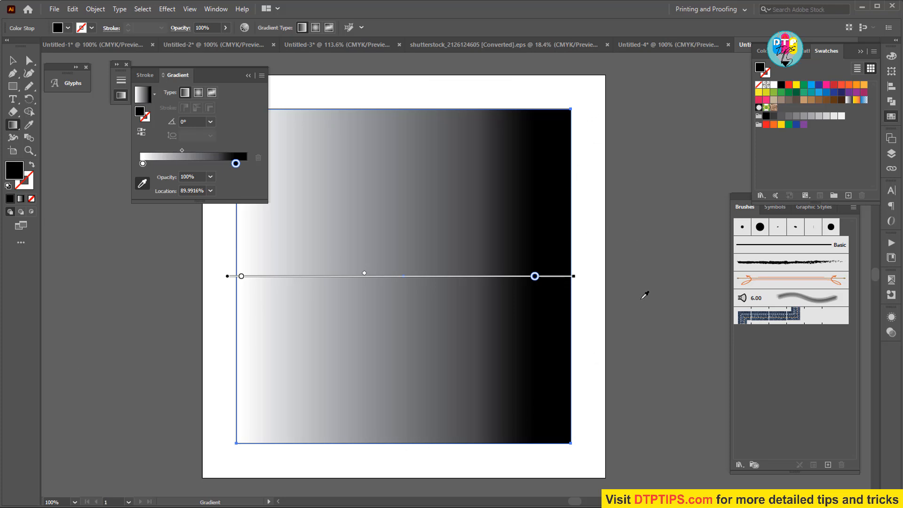
{"action": "double_click", "coordinate": [535, 277]}
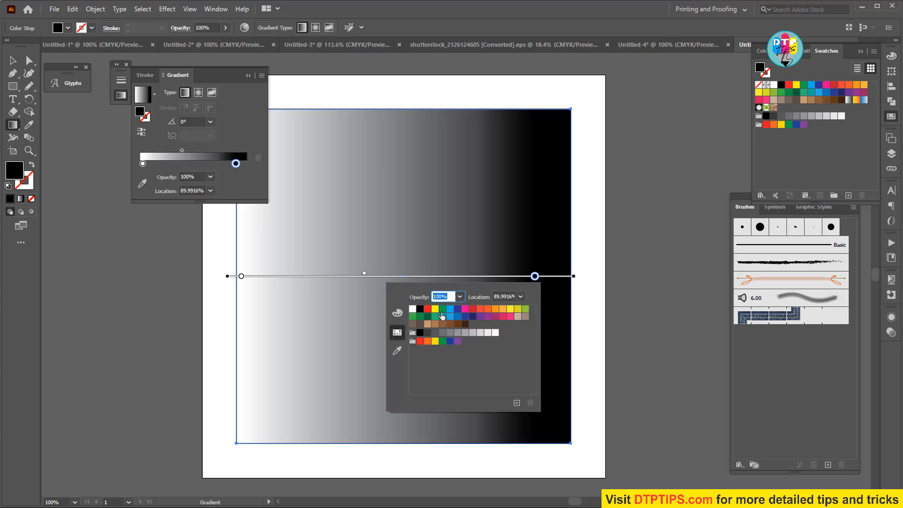
{"action": "left_click", "coordinate": [429, 309]}
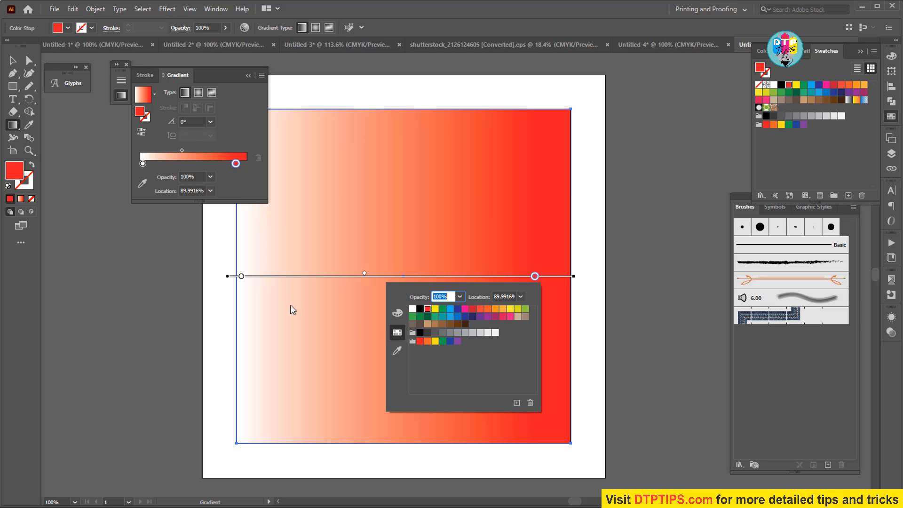
Recolour the white colour stop at the gradient's left end with the yellow swatch.
{"action": "left_click", "coordinate": [241, 276]}
{"action": "left_click", "coordinate": [240, 277]}
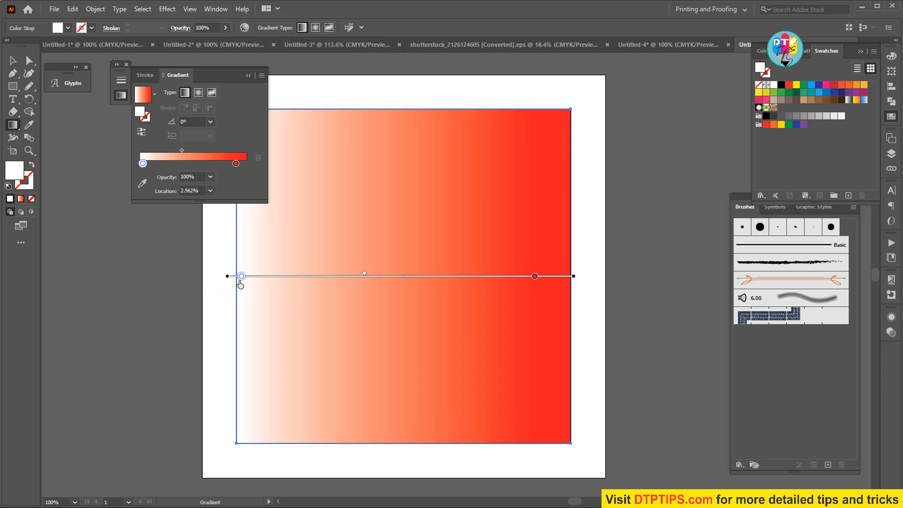
{"action": "double_click", "coordinate": [241, 276]}
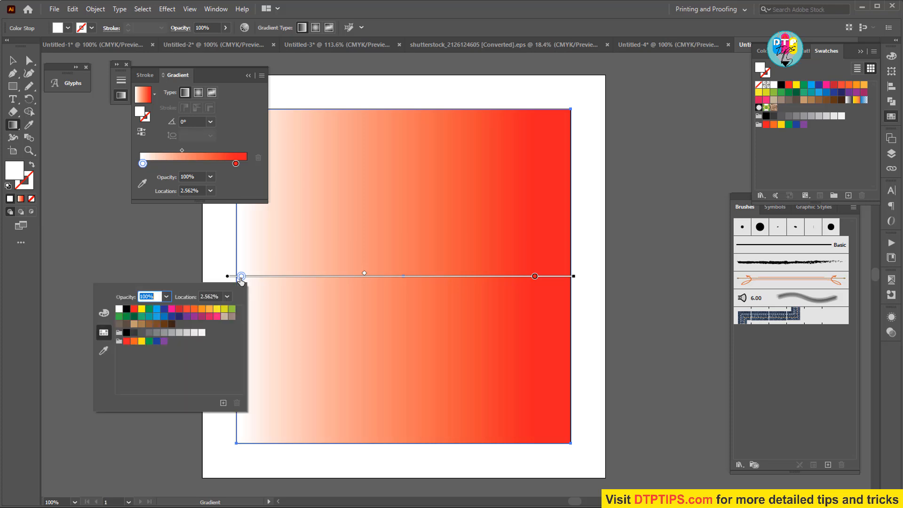
{"action": "left_click", "coordinate": [142, 309]}
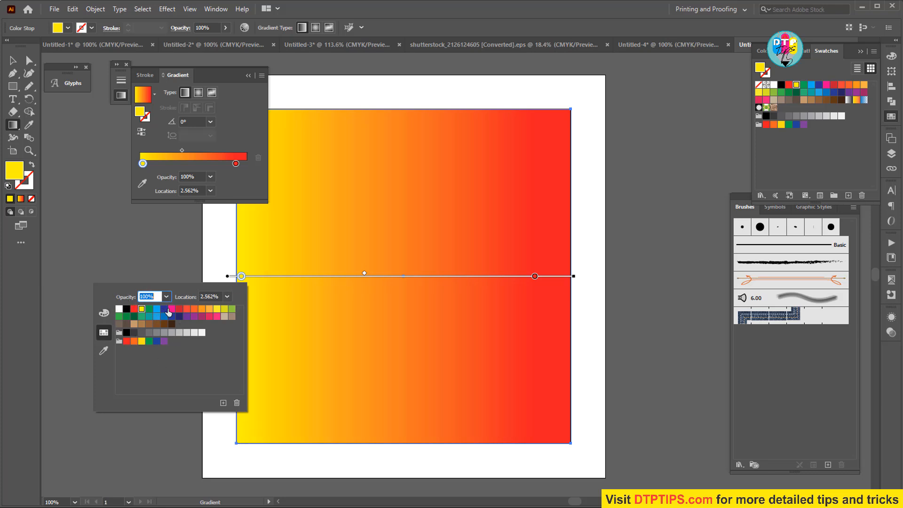
{"action": "left_click", "coordinate": [242, 276]}
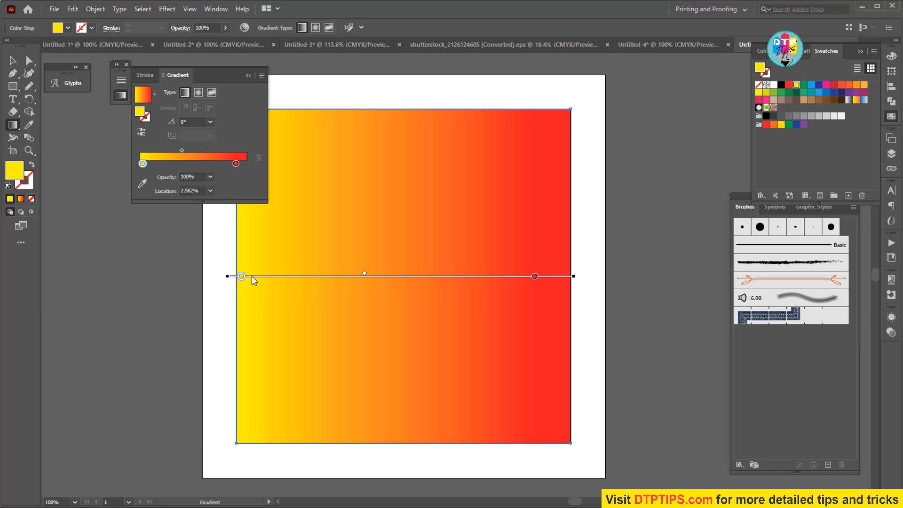
Move the yellow colour stop to a location of about 8% and set its opacity to 0%.
{"action": "left_click_drag", "start_coordinate": [242, 277], "coordinate": [261, 278]}
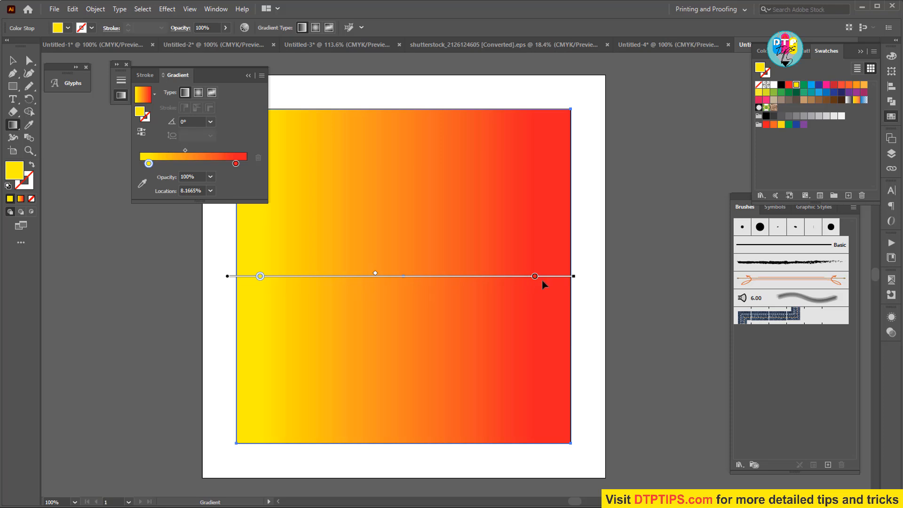
{"action": "double_click", "coordinate": [260, 276]}
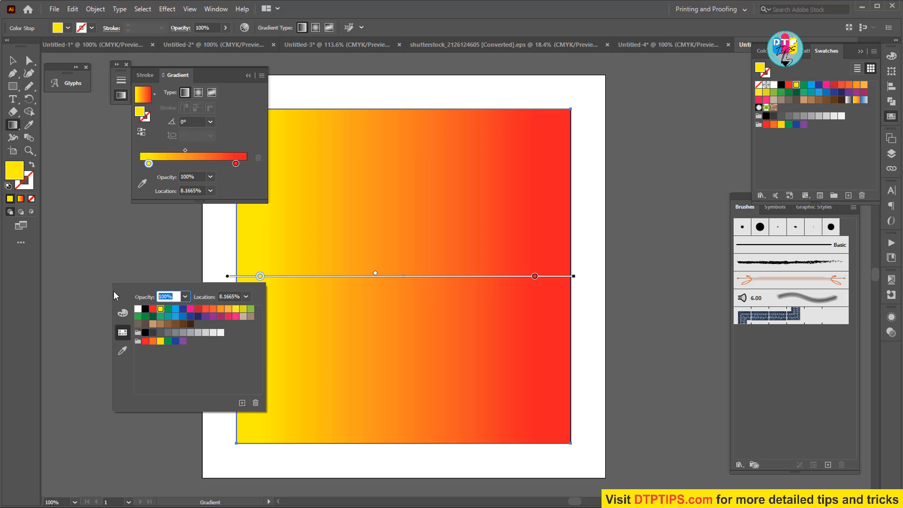
{"action": "type", "text": "0"}
{"action": "key", "text": "Return"}
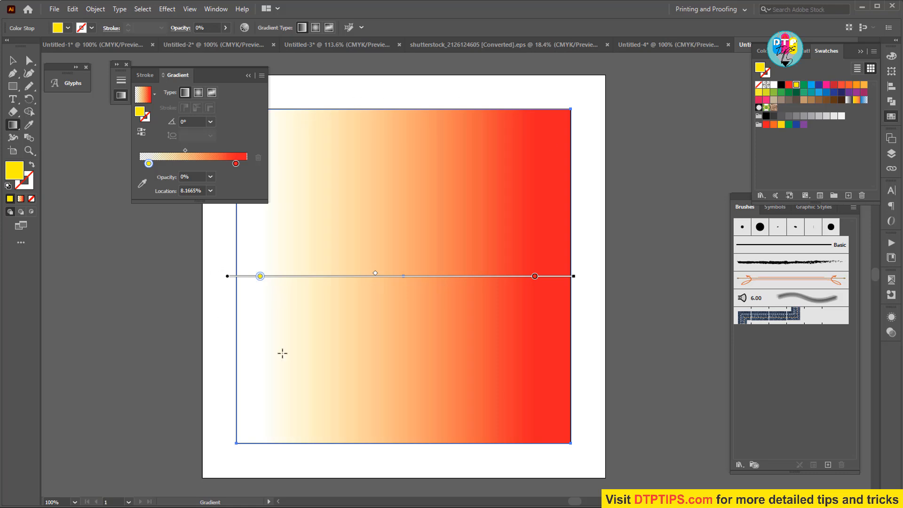
Move the gradient square past the artboard's upper edge to examine its transparent side, and return it onto the artboard.
{"action": "left_click", "coordinate": [248, 76]}
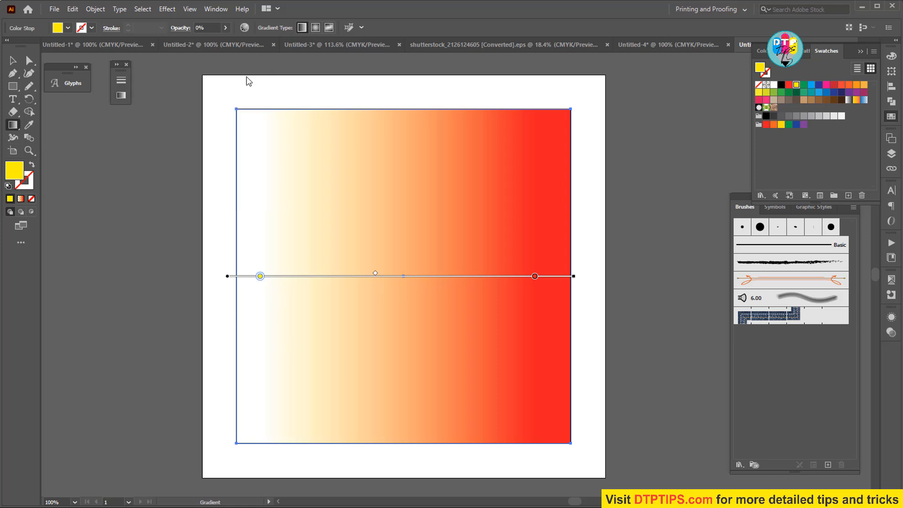
{"action": "left_click", "coordinate": [13, 60]}
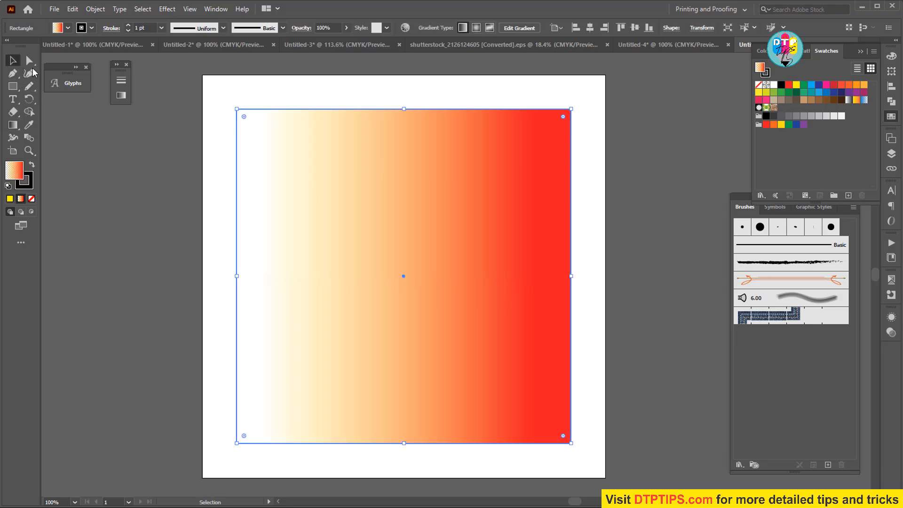
{"action": "scroll", "coordinate": [375, 287], "scroll_direction": "up", "scroll_amount": 2}
{"action": "left_click_drag", "start_coordinate": [366, 350], "coordinate": [363, 208]}
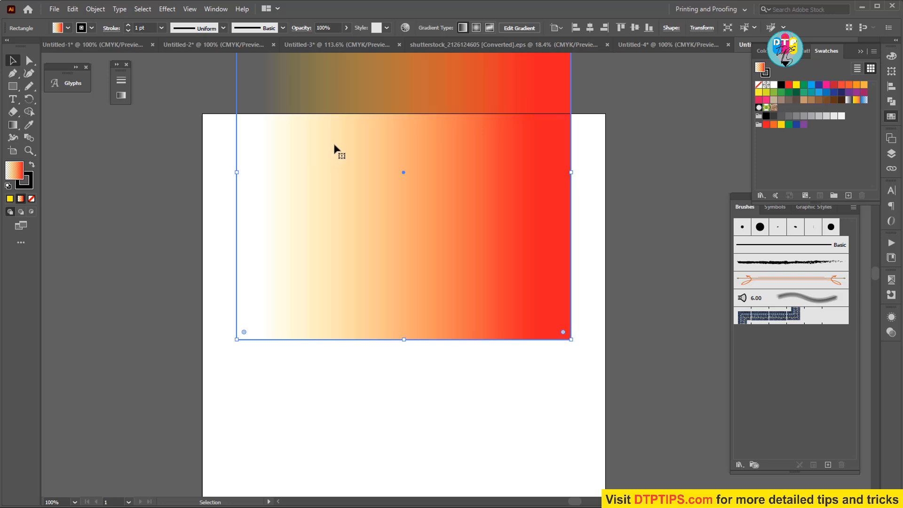
{"action": "left_click_drag", "start_coordinate": [335, 147], "coordinate": [332, 273]}
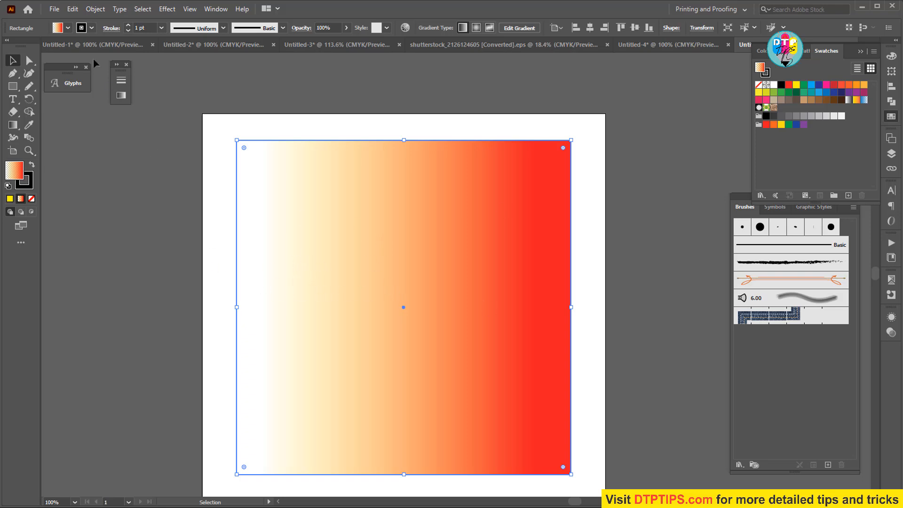
Redraw the linear gradient horizontally across the square in both directions, and diagonally from its upper-right to its lower-left corner.
{"action": "left_click", "coordinate": [120, 95]}
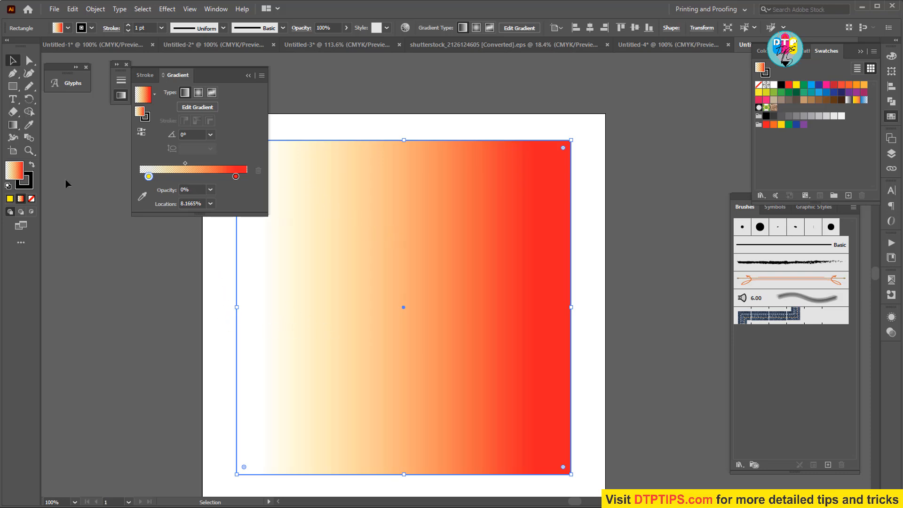
{"action": "left_click", "coordinate": [13, 126]}
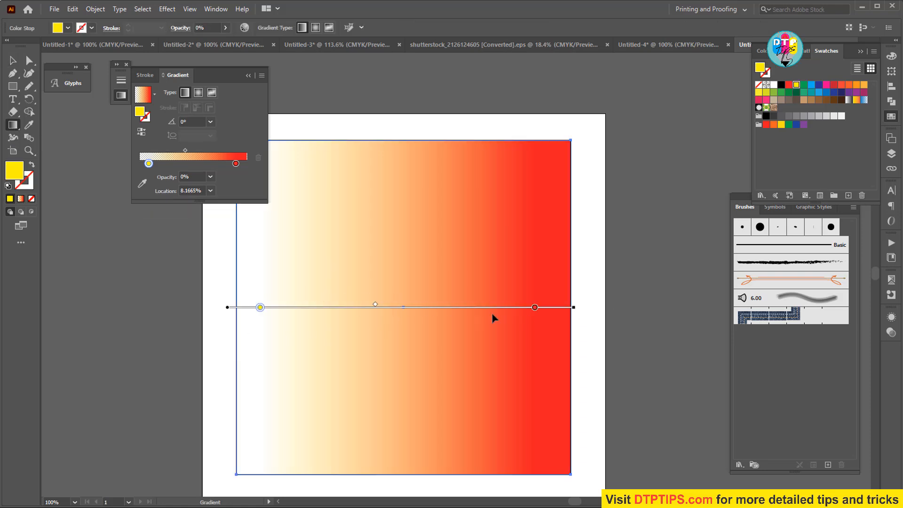
{"action": "mouse_move", "coordinate": [219, 284]}
{"action": "left_mouse_down"}
{"action": "mouse_move", "coordinate": [498, 285]}
{"action": "mouse_move", "coordinate": [590, 297]}
{"action": "left_mouse_up"}
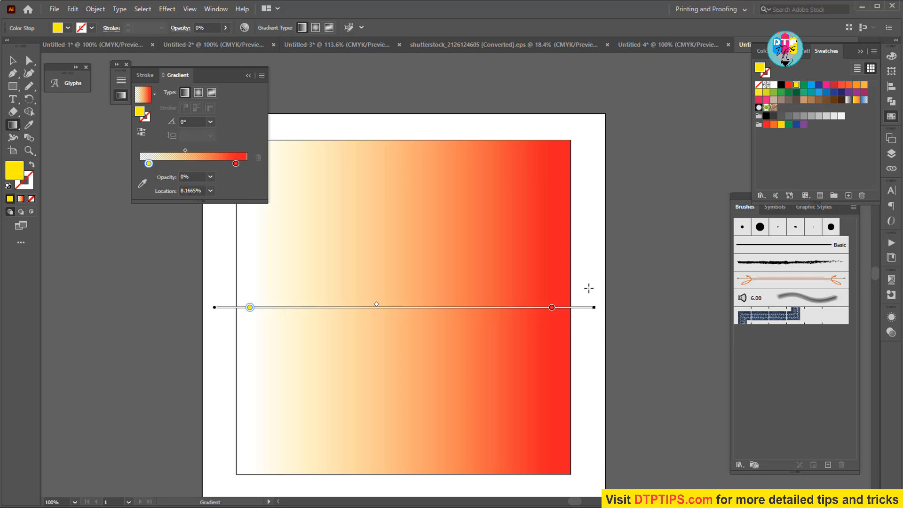
{"action": "left_click_drag", "start_coordinate": [589, 288], "coordinate": [206, 296]}
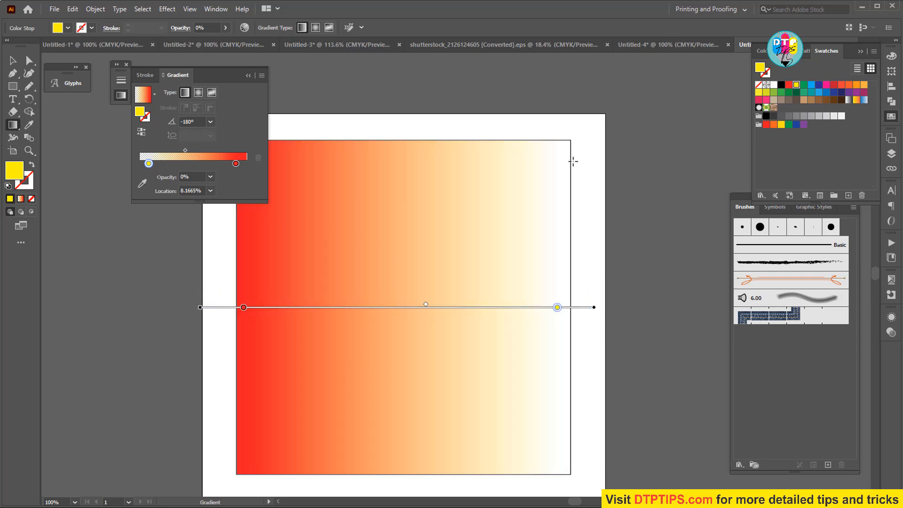
{"action": "mouse_move", "coordinate": [569, 141]}
{"action": "left_mouse_down"}
{"action": "mouse_move", "coordinate": [299, 393]}
{"action": "mouse_move", "coordinate": [237, 473]}
{"action": "left_mouse_up"}
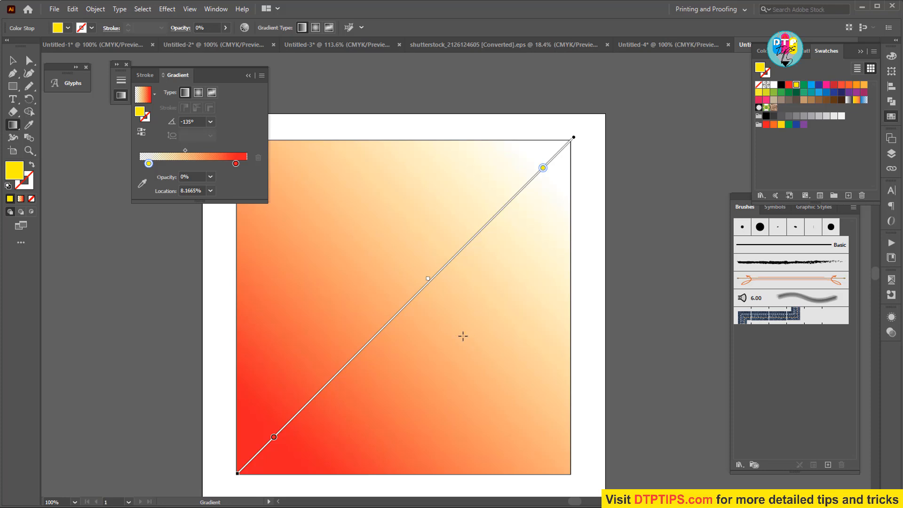
Set the linear gradient's angle to 180°, and change it to 140°.
{"action": "left_click", "coordinate": [189, 121]}
{"action": "type", "text": "180"}
{"action": "key", "text": "Return"}
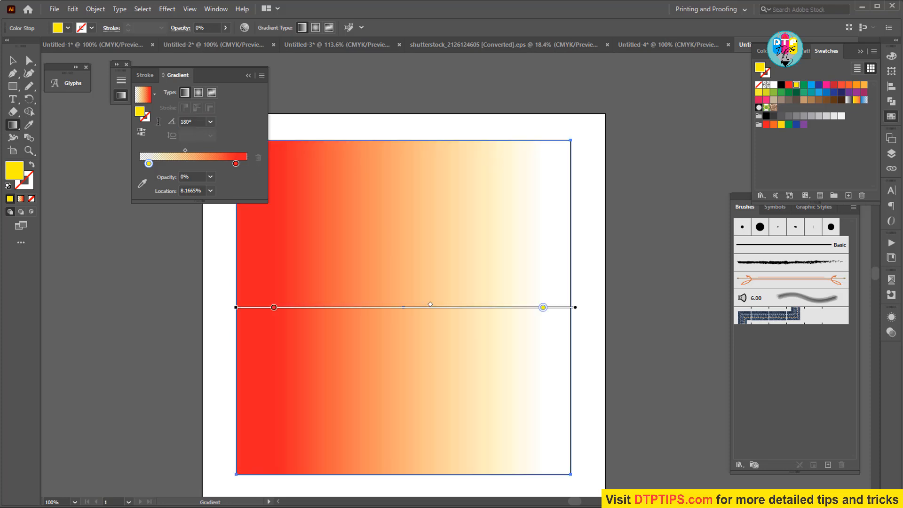
{"action": "left_click", "coordinate": [197, 121]}
{"action": "type", "text": "140"}
{"action": "key", "text": "Return"}
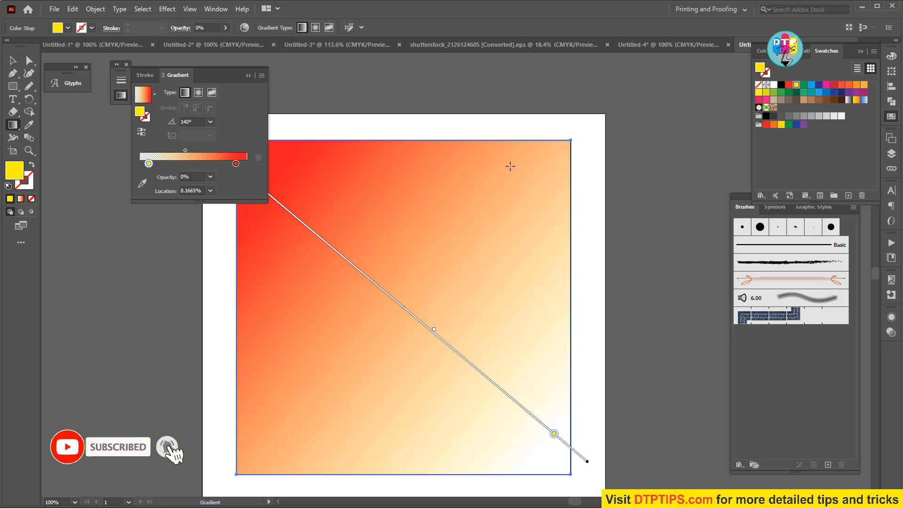
Redraw the gradient diagonally inside the square, and horizontally at 0° from outside the artboard's left side to near the square's centre.
{"action": "left_click_drag", "start_coordinate": [509, 164], "coordinate": [345, 386]}
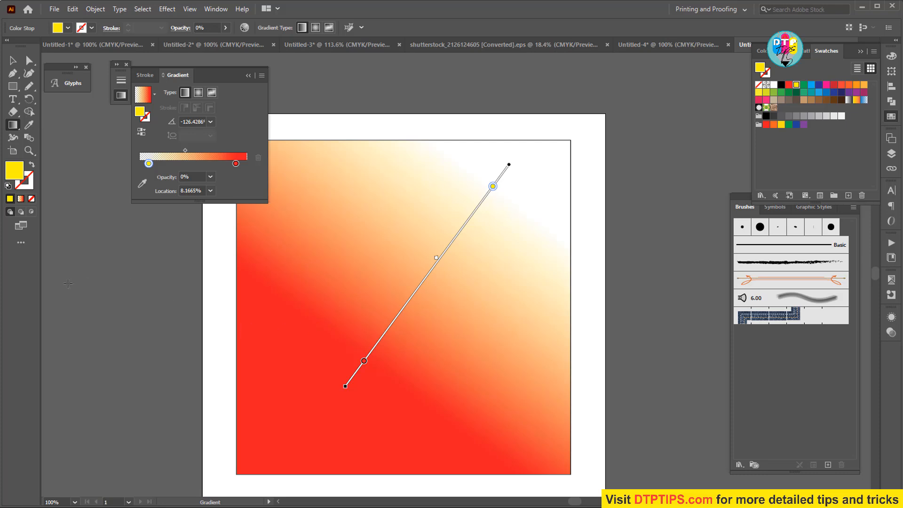
{"action": "mouse_move", "coordinate": [64, 283]}
{"action": "left_mouse_down"}
{"action": "mouse_move", "coordinate": [264, 310]}
{"action": "mouse_move", "coordinate": [384, 297]}
{"action": "left_mouse_up"}
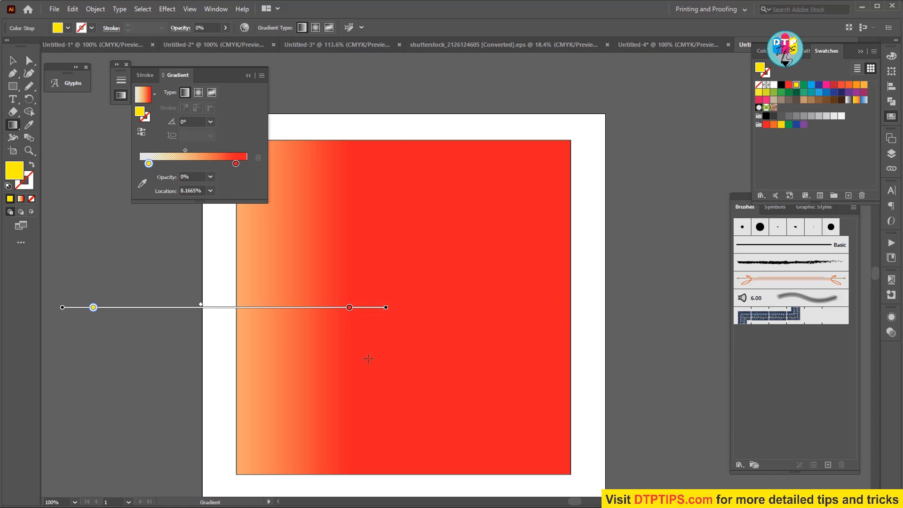
Move the red colour stop to about 99.6% and the yellow stop to about 60%, settling the yellow one at about 17.7%.
{"action": "left_click_drag", "start_coordinate": [349, 307], "coordinate": [381, 307]}
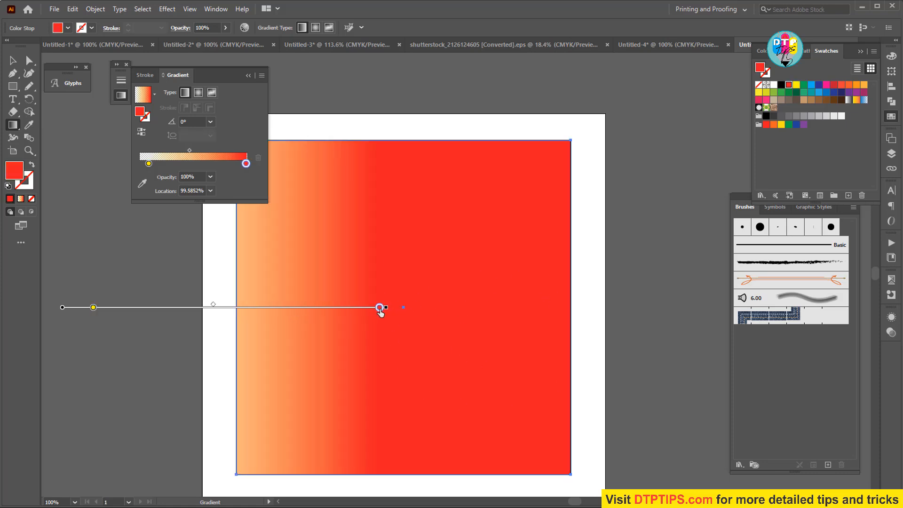
{"action": "left_click_drag", "start_coordinate": [93, 307], "coordinate": [256, 308]}
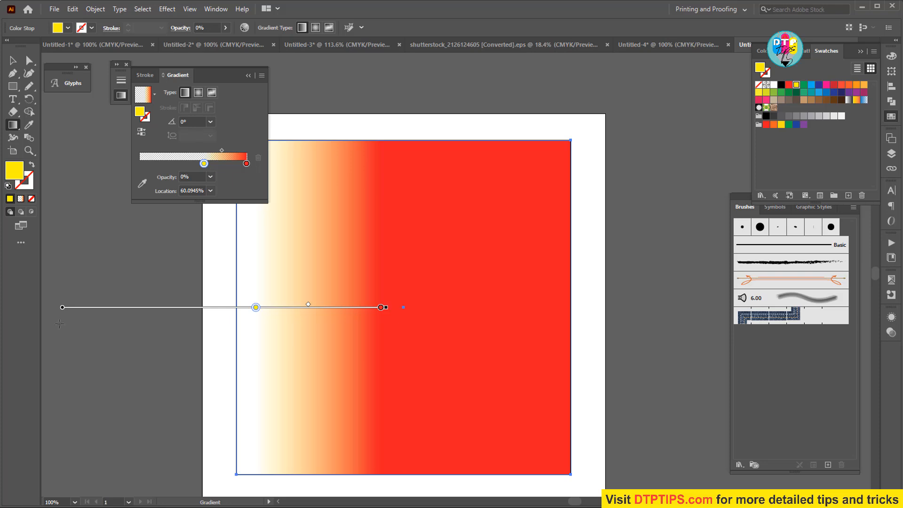
{"action": "left_click_drag", "start_coordinate": [255, 308], "coordinate": [123, 307]}
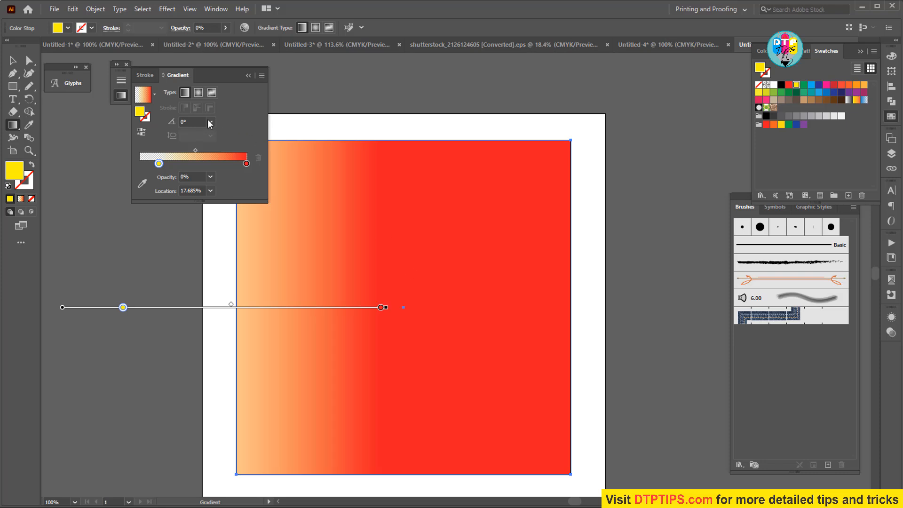
Change the square's gradient to radial and adjust the height of its ellipse to just beyond the square's upper edge.
{"action": "left_click", "coordinate": [199, 92]}
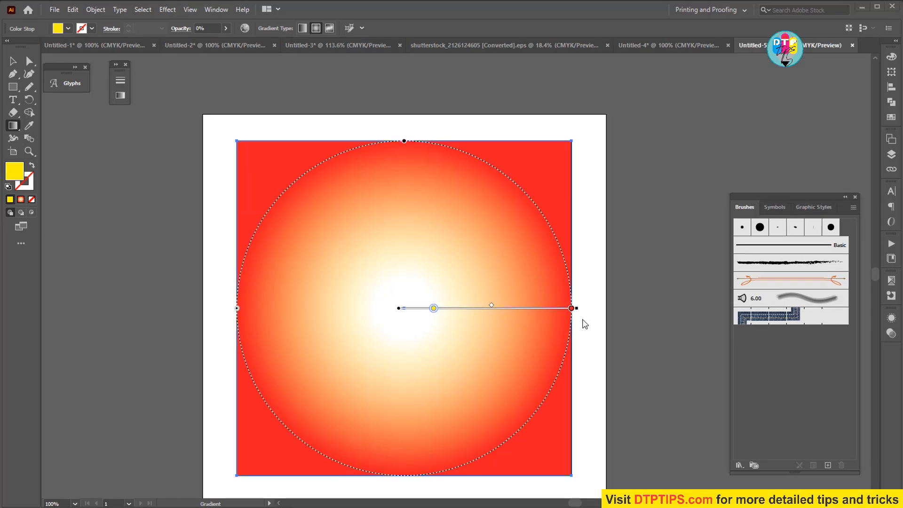
{"action": "left_click", "coordinate": [404, 142]}
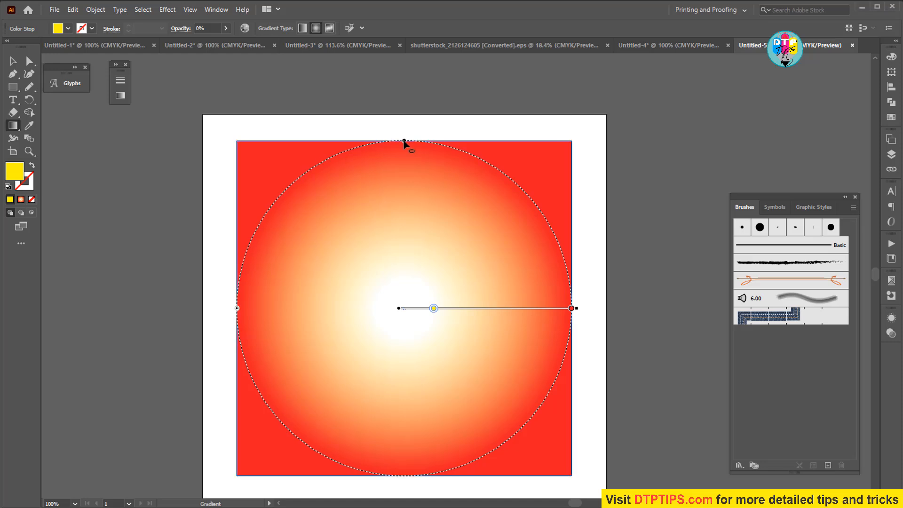
{"action": "mouse_move", "coordinate": [404, 142]}
{"action": "left_mouse_down"}
{"action": "mouse_move", "coordinate": [404, 160]}
{"action": "mouse_move", "coordinate": [402, 125]}
{"action": "mouse_move", "coordinate": [403, 136]}
{"action": "left_mouse_up"}
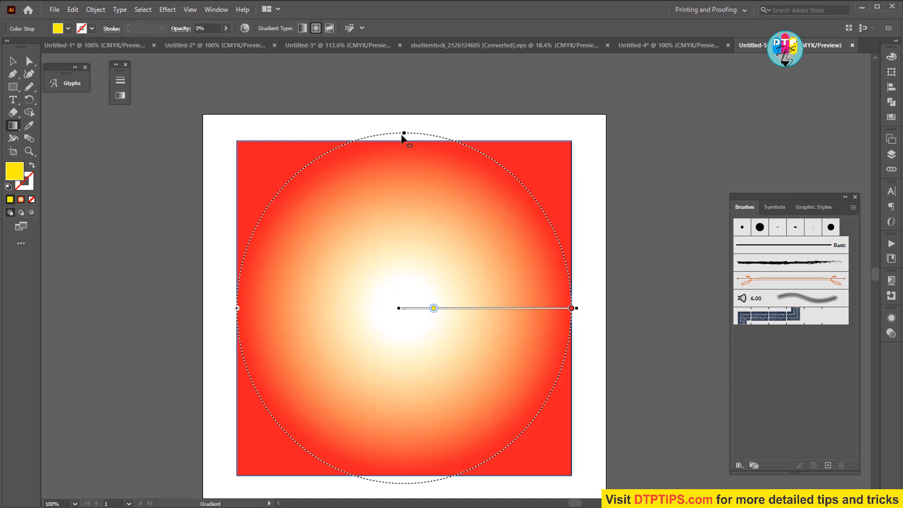
{"action": "mouse_move", "coordinate": [403, 135]}
{"action": "left_mouse_down"}
{"action": "mouse_move", "coordinate": [410, 176]}
{"action": "mouse_move", "coordinate": [410, 148]}
{"action": "left_mouse_up"}
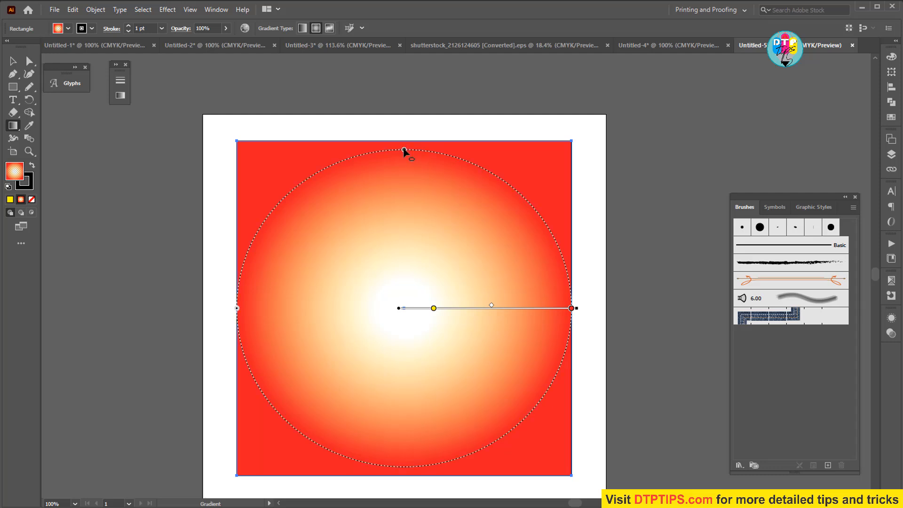
{"action": "left_click", "coordinate": [404, 150], "text": "shift"}
{"action": "mouse_move", "coordinate": [404, 150]}
{"action": "left_mouse_down"}
{"action": "mouse_move", "coordinate": [408, 173]}
{"action": "mouse_move", "coordinate": [438, 170]}
{"action": "mouse_move", "coordinate": [404, 139]}
{"action": "left_mouse_up"}
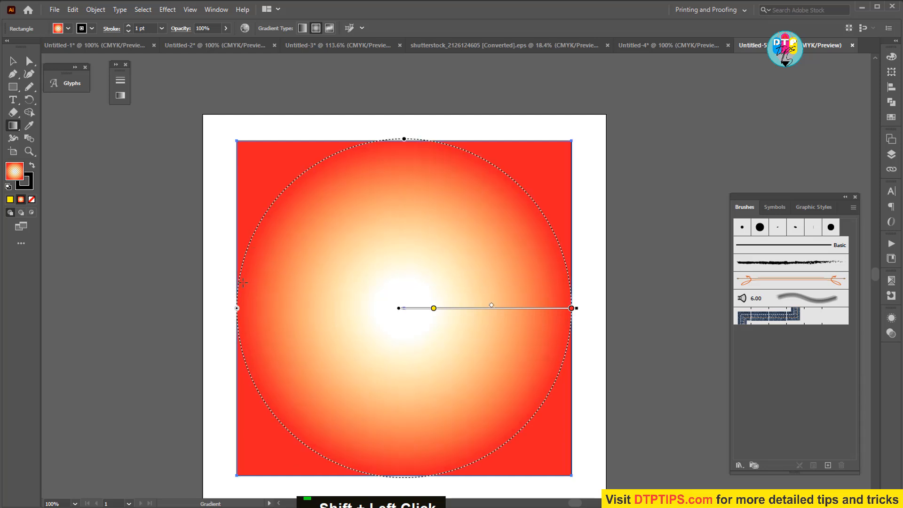
Shrink the radial gradient's extent slightly so its outline sits just inside the square's left edge.
{"action": "left_click", "coordinate": [238, 308]}
{"action": "key", "text": "ctrl+z"}
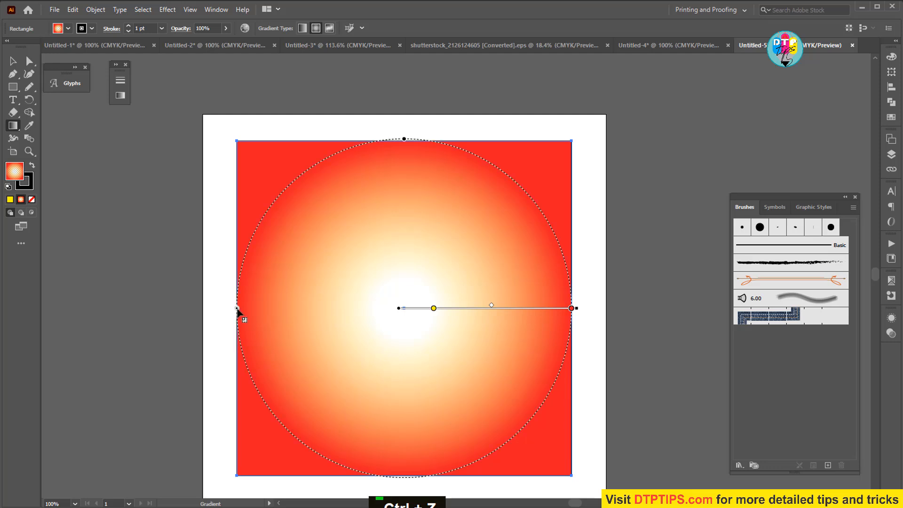
{"action": "mouse_move", "coordinate": [238, 310]}
{"action": "left_mouse_down"}
{"action": "mouse_move", "coordinate": [309, 309]}
{"action": "mouse_move", "coordinate": [252, 309]}
{"action": "left_mouse_up"}
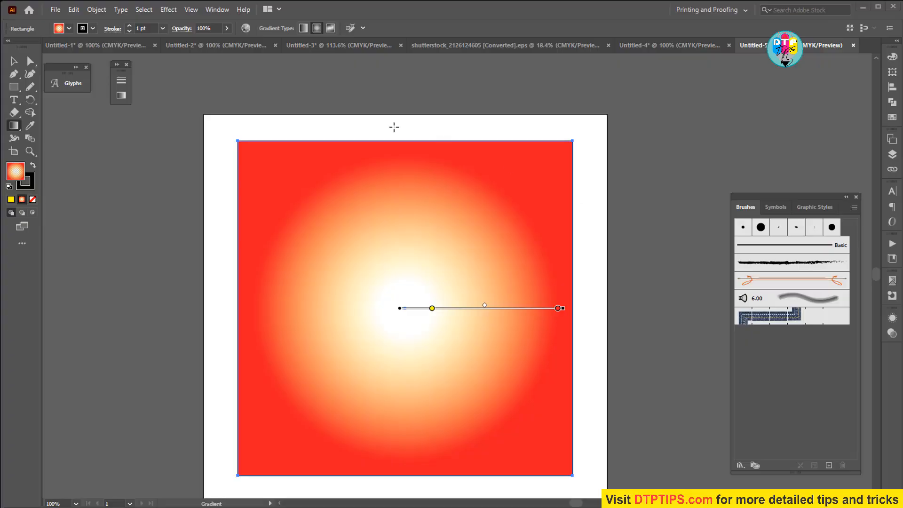
Set the radial gradient's aspect ratio to 200%.
{"action": "left_click", "coordinate": [121, 95]}
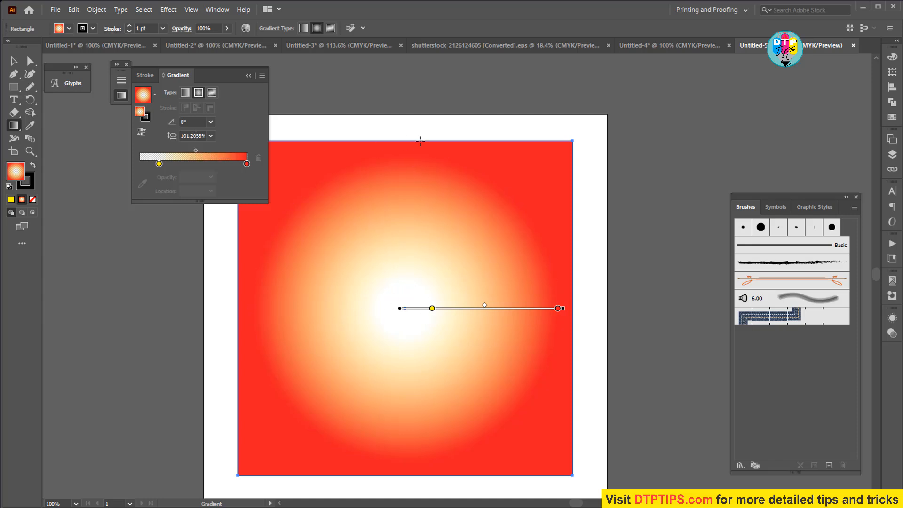
{"action": "left_click", "coordinate": [192, 134]}
{"action": "key", "text": "ctrl+a"}
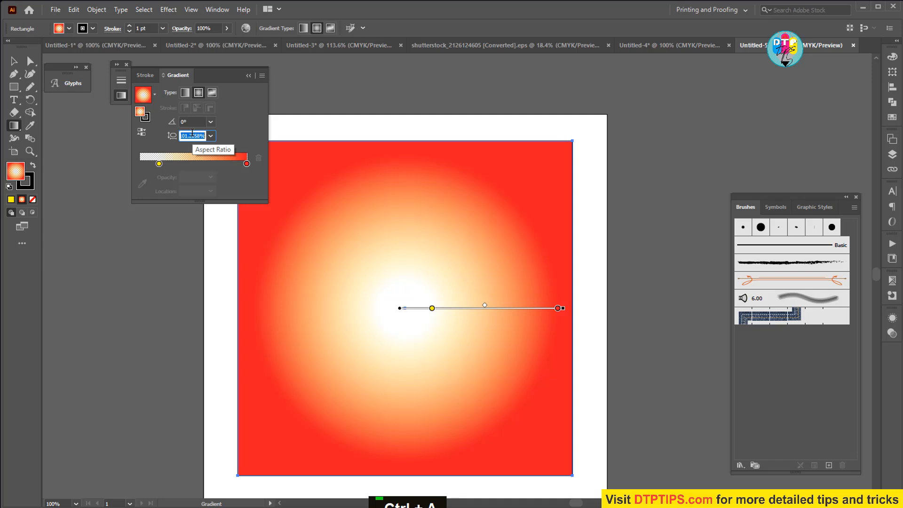
{"action": "type", "text": "200"}
{"action": "key", "text": "Tab"}
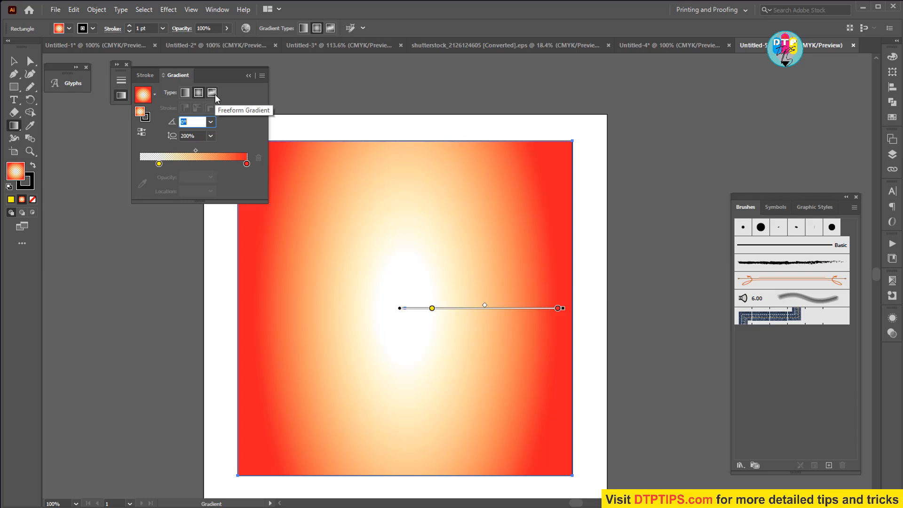
Change the square's gradient to freeform and move the pink colour point from the upper-left corner toward the centre.
{"action": "left_click", "coordinate": [14, 61]}
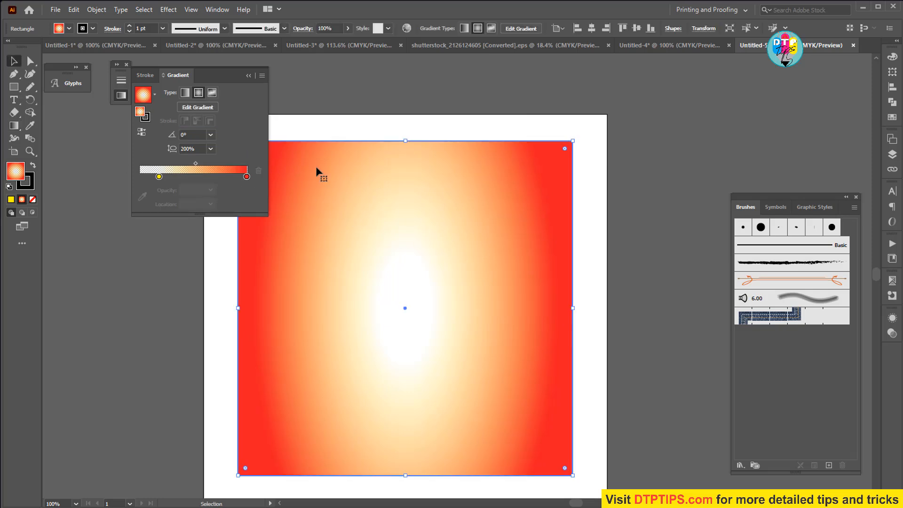
{"action": "left_click", "coordinate": [213, 92]}
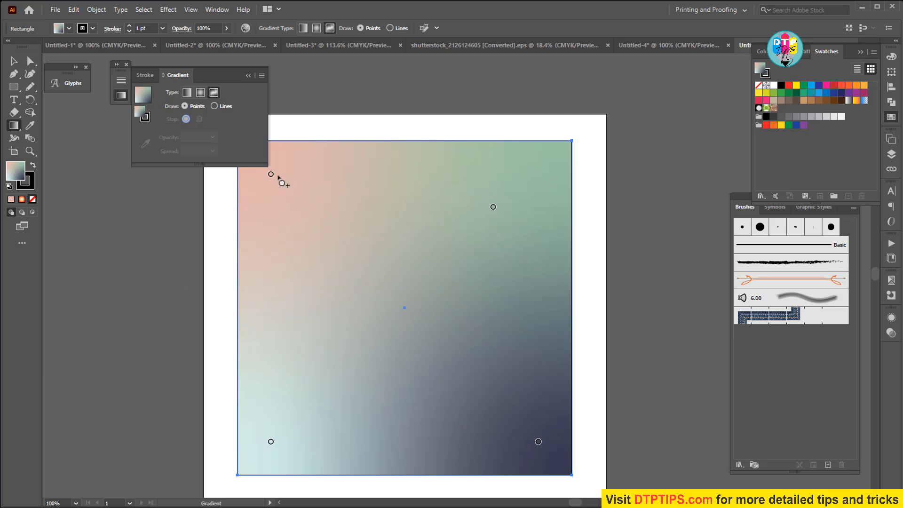
{"action": "left_click", "coordinate": [271, 175]}
{"action": "double_click", "coordinate": [271, 174]}
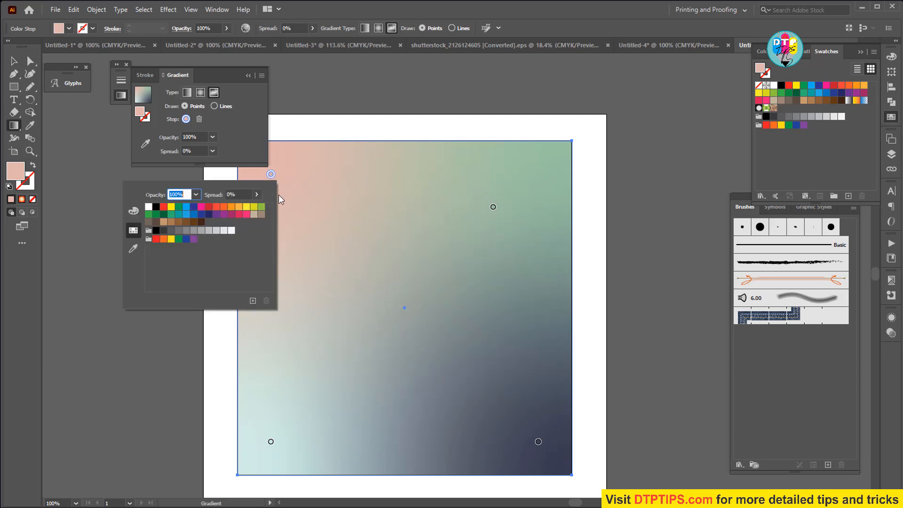
{"action": "left_click", "coordinate": [271, 171]}
{"action": "left_click_drag", "start_coordinate": [272, 175], "coordinate": [357, 315]}
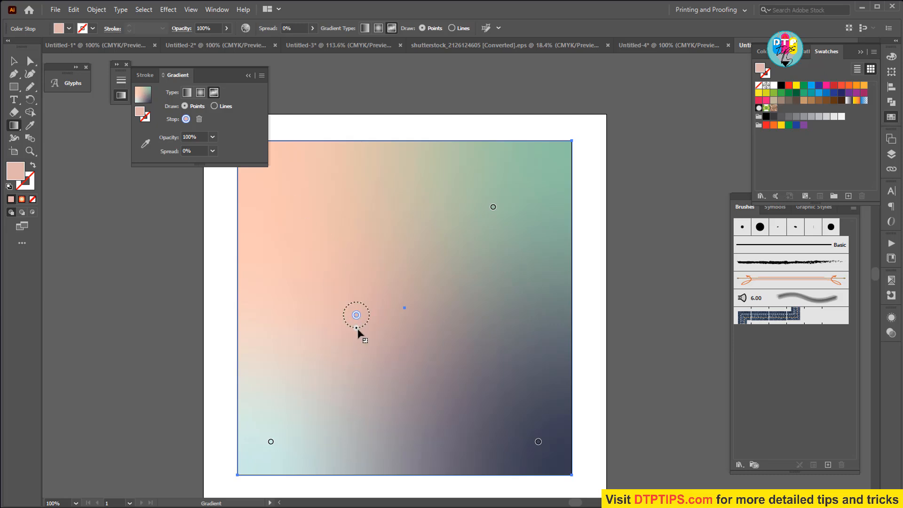
Try a spread of 100% on the pink colour point and undo it.
{"action": "left_click_drag", "start_coordinate": [357, 329], "coordinate": [358, 335]}
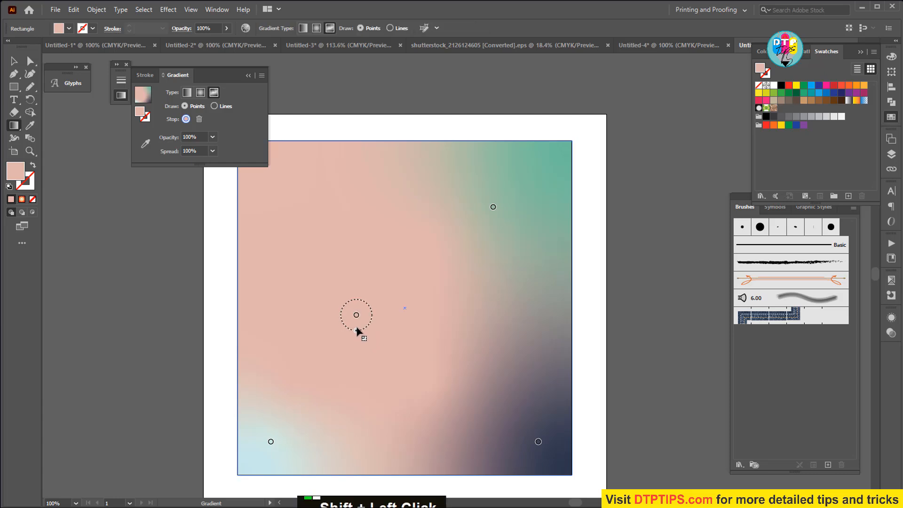
{"action": "key", "text": "ctrl+z"}
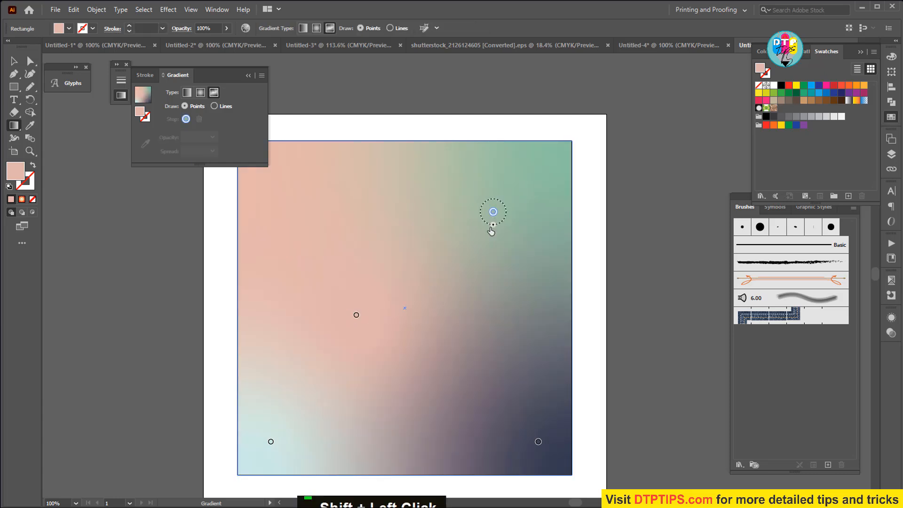
Move the green colour point down toward the centre and the dark blue point slightly inward from the lower-right corner.
{"action": "left_click_drag", "start_coordinate": [493, 207], "coordinate": [481, 271]}
{"action": "left_click_drag", "start_coordinate": [539, 442], "coordinate": [518, 428]}
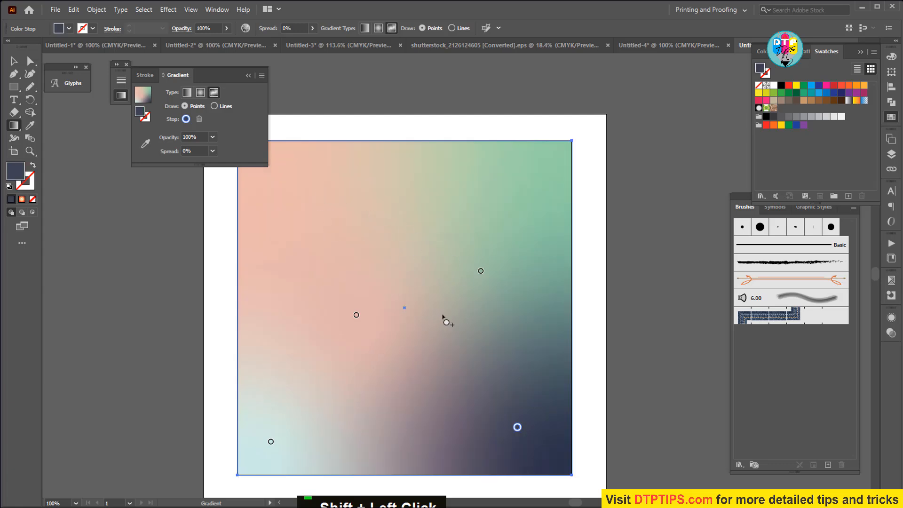
Add a colour point in the upper part of the square, slightly left of centre, and set it to an orange swatch.
{"action": "left_click", "coordinate": [351, 188]}
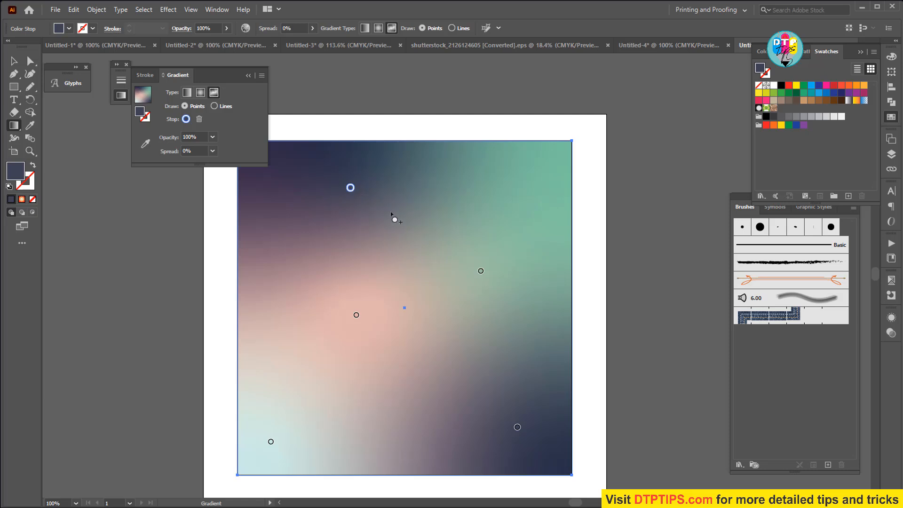
{"action": "mouse_move", "coordinate": [354, 189]}
{"action": "double_click", "coordinate": [351, 188]}
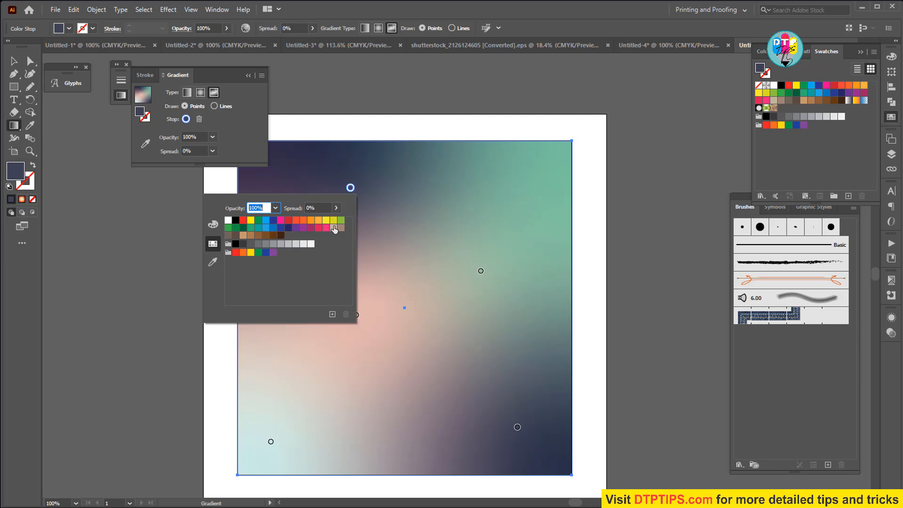
{"action": "left_click", "coordinate": [303, 222]}
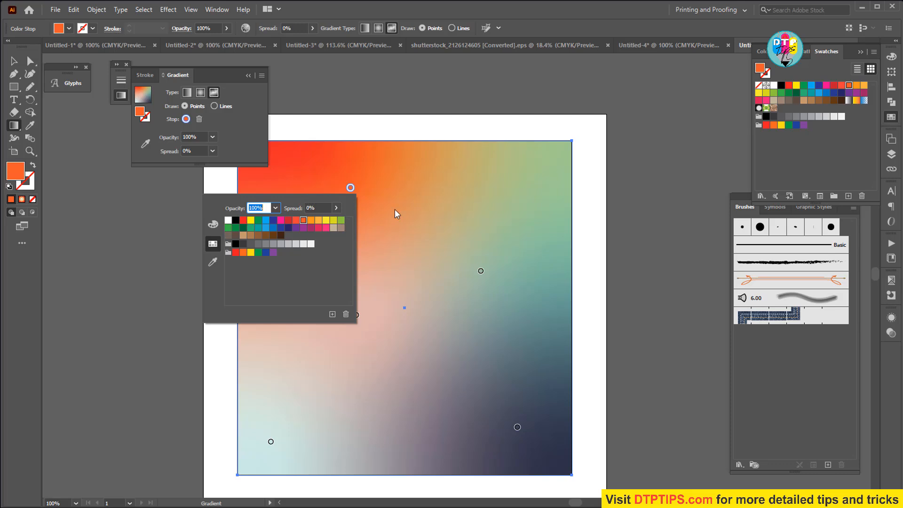
Recolour the green colour point yellow and move it toward the square's upper-right corner.
{"action": "left_click", "coordinate": [482, 271]}
{"action": "left_click", "coordinate": [481, 271]}
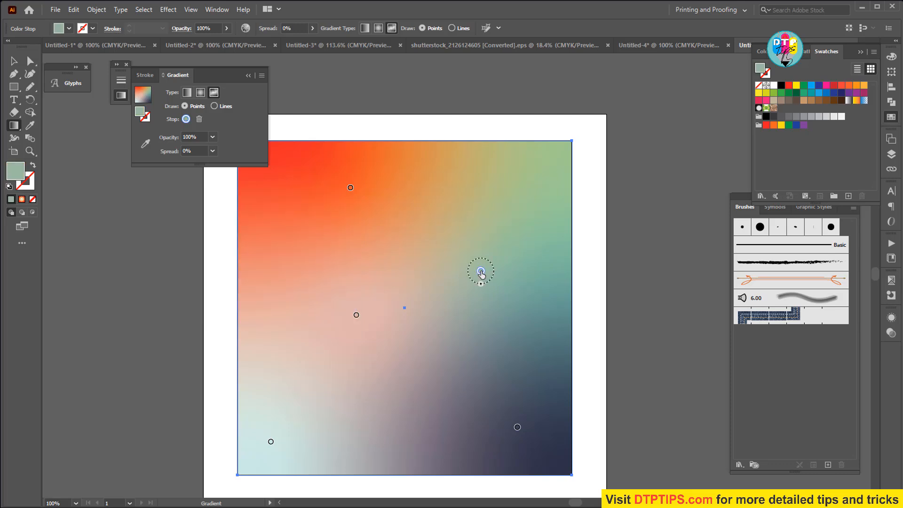
{"action": "double_click", "coordinate": [481, 271]}
{"action": "left_click", "coordinate": [381, 303]}
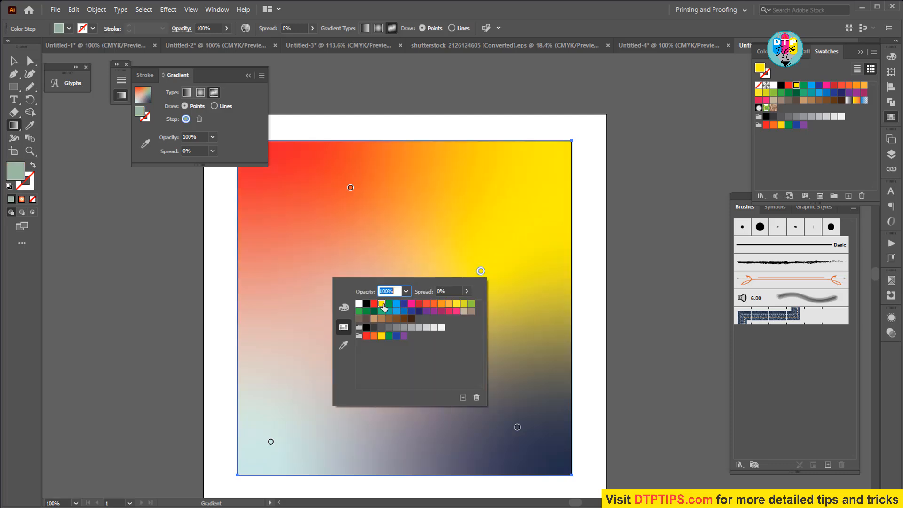
{"action": "left_click_drag", "start_coordinate": [481, 271], "coordinate": [526, 195]}
Set the yellow colour point's opacity to 30%, and delete that point from the freeform gradient.
{"action": "double_click", "coordinate": [525, 194]}
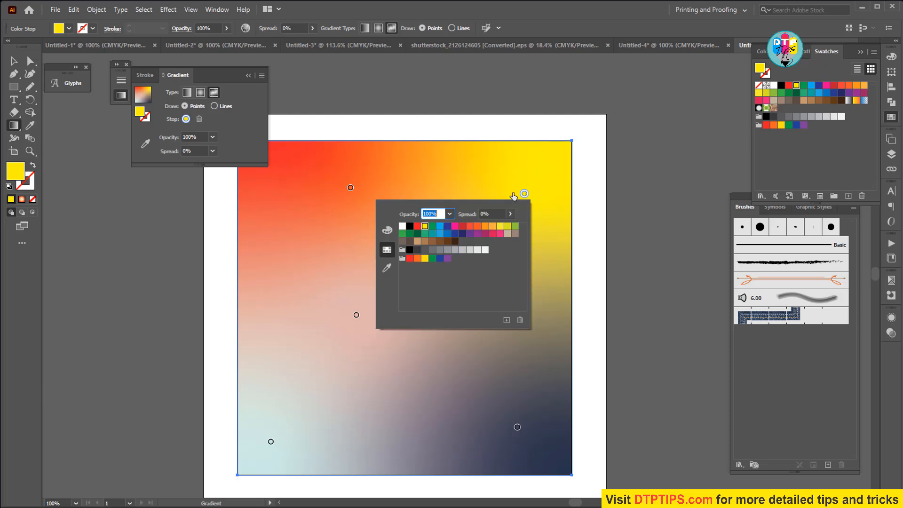
{"action": "left_click", "coordinate": [449, 214]}
{"action": "left_click", "coordinate": [459, 261]}
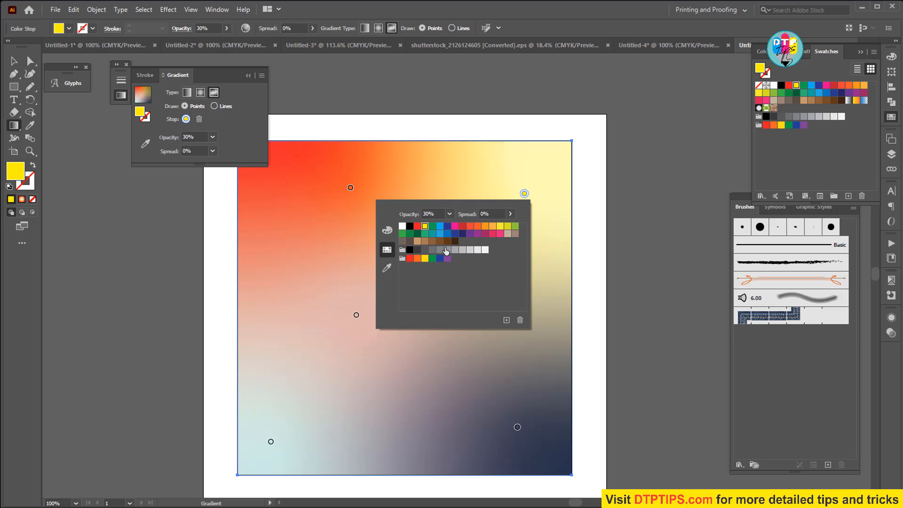
{"action": "left_click", "coordinate": [524, 195]}
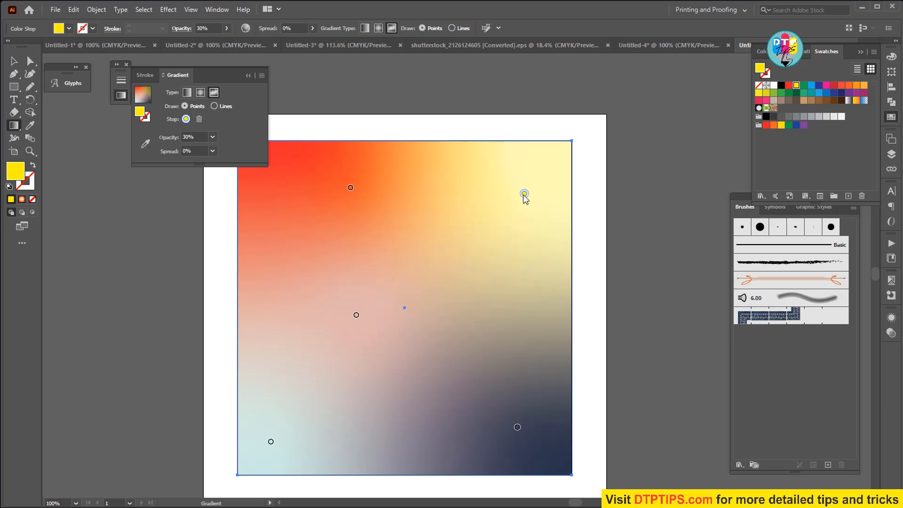
{"action": "double_click", "coordinate": [524, 195]}
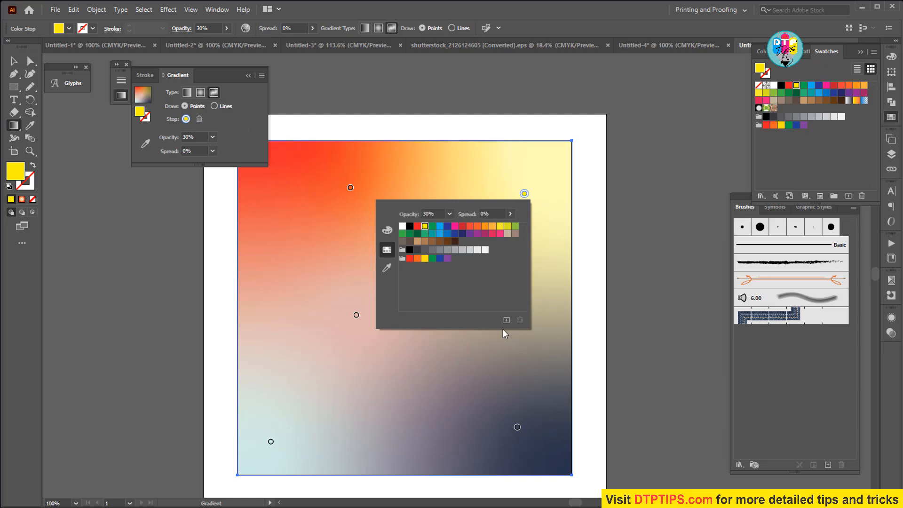
{"action": "left_click", "coordinate": [379, 191]}
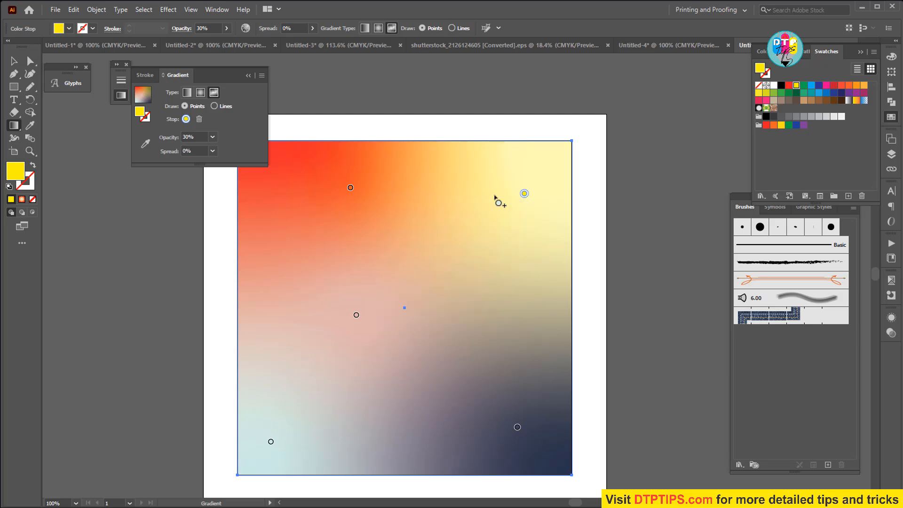
{"action": "mouse_move", "coordinate": [524, 194]}
{"action": "left_click", "coordinate": [199, 119]}
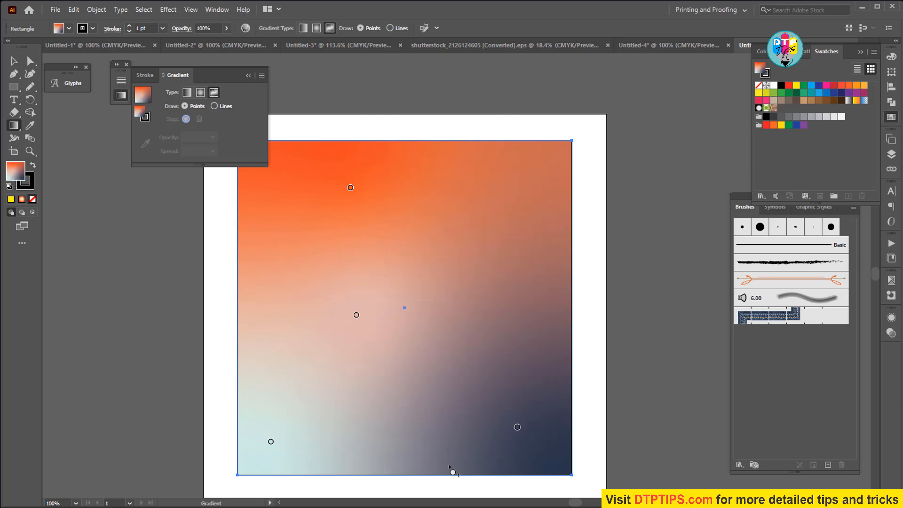
Move the light blue colour point from the lower-left corner to just below the pink point and try a bright blue swatch on it.
{"action": "left_click", "coordinate": [271, 442]}
{"action": "left_click_drag", "start_coordinate": [271, 442], "coordinate": [362, 346]}
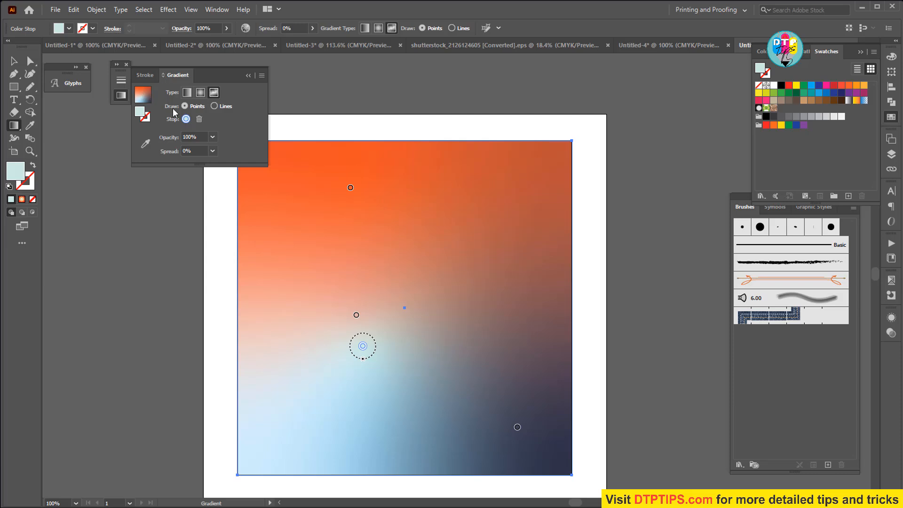
{"action": "double_click", "coordinate": [363, 346]}
{"action": "left_click", "coordinate": [280, 381]}
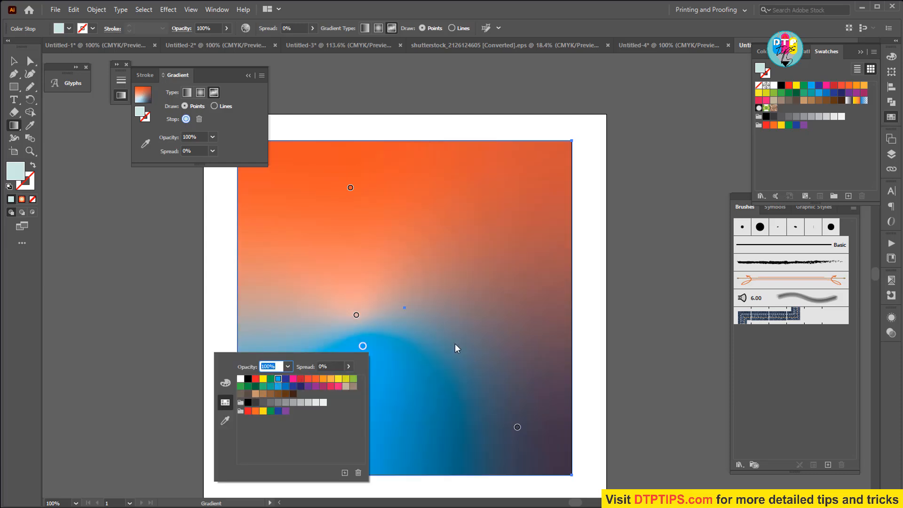
Switch the freeform gradient to Lines and draw an open C-shaped curve with four white stops around the pink and light blue points.
{"action": "left_click", "coordinate": [214, 106]}
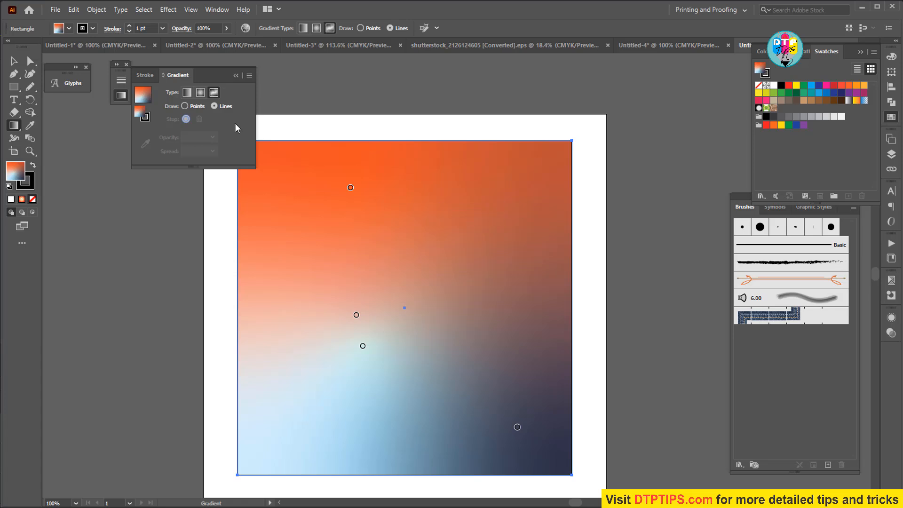
{"action": "left_click", "coordinate": [462, 198]}
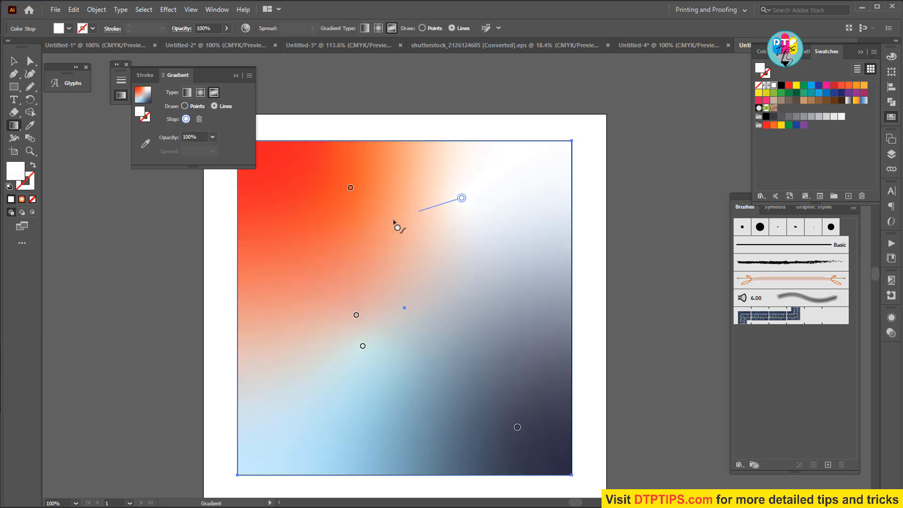
{"action": "left_click", "coordinate": [310, 278]}
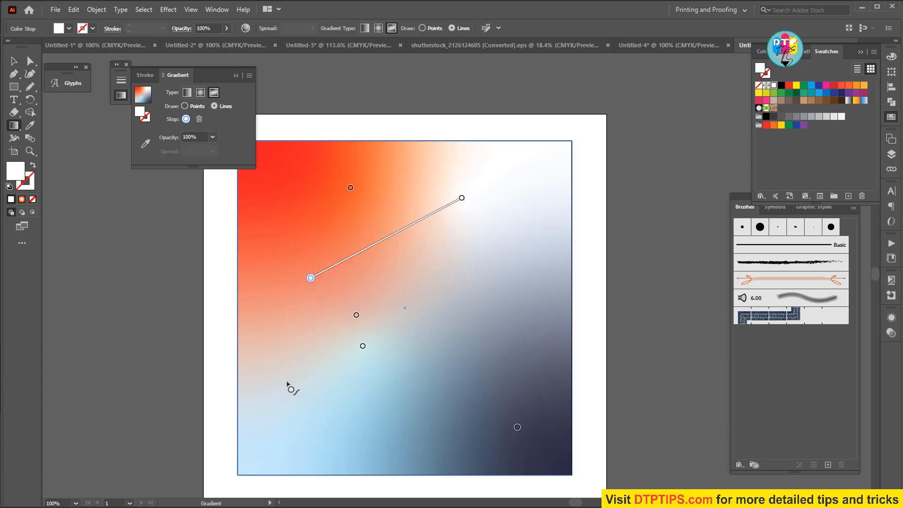
{"action": "left_click", "coordinate": [347, 403]}
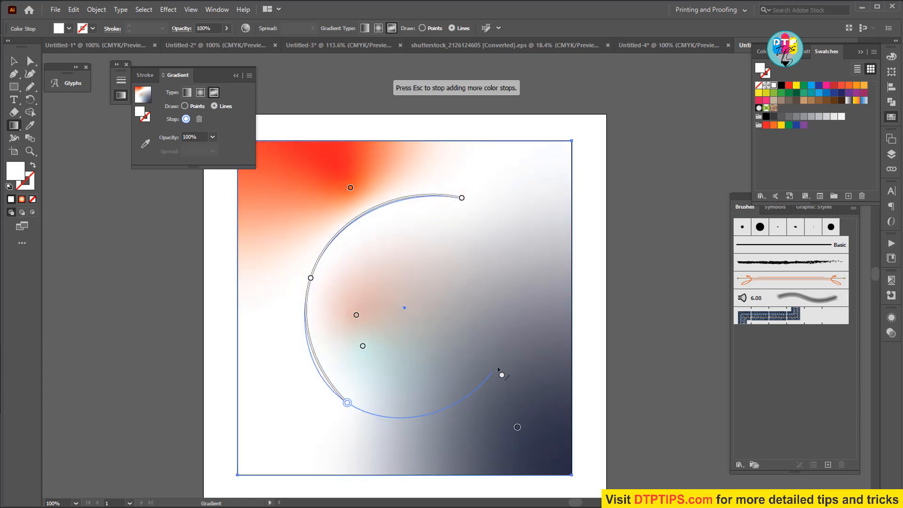
{"action": "left_click", "coordinate": [512, 342]}
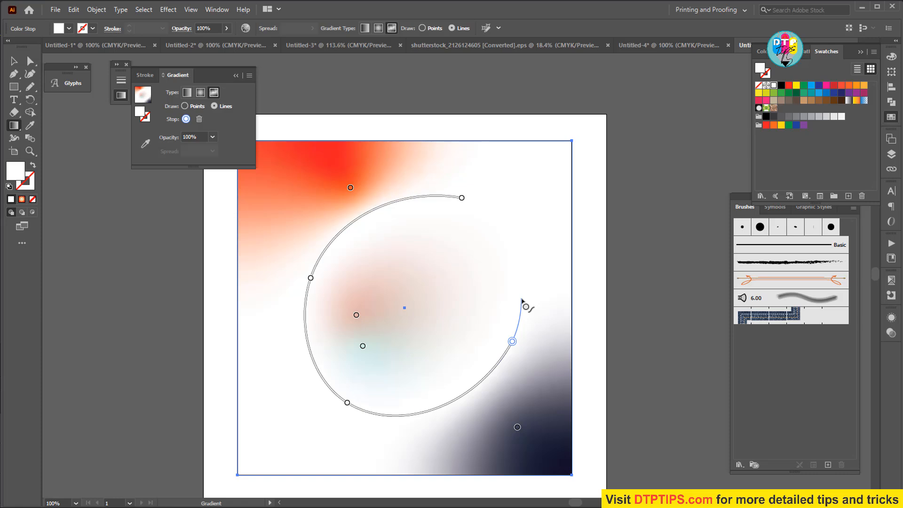
{"action": "key", "text": "Escape"}
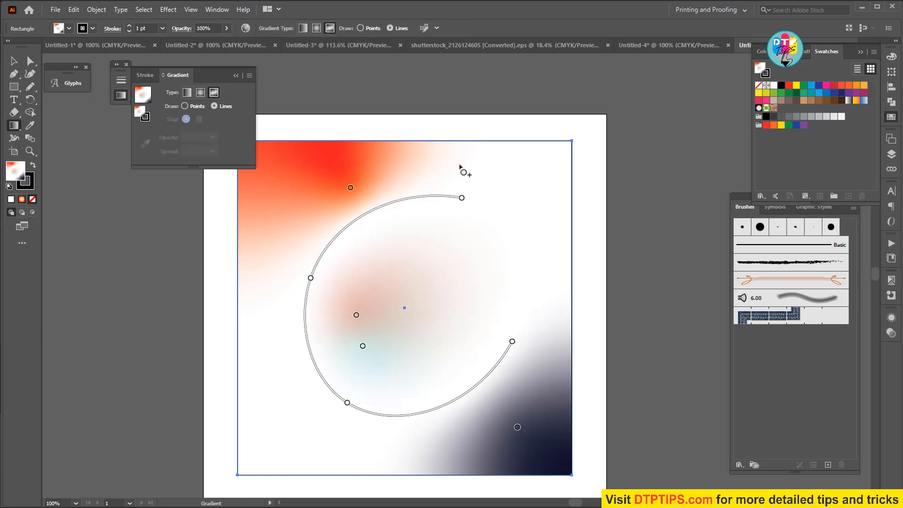
With the Gradient tool, set the white stop on the curve's left side to a red swatch.
{"action": "key", "text": "a"}
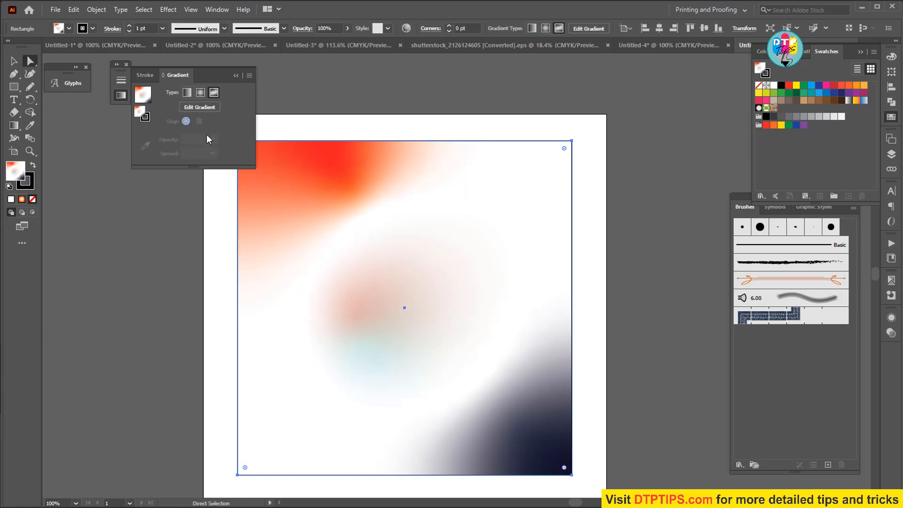
{"action": "left_click", "coordinate": [13, 126]}
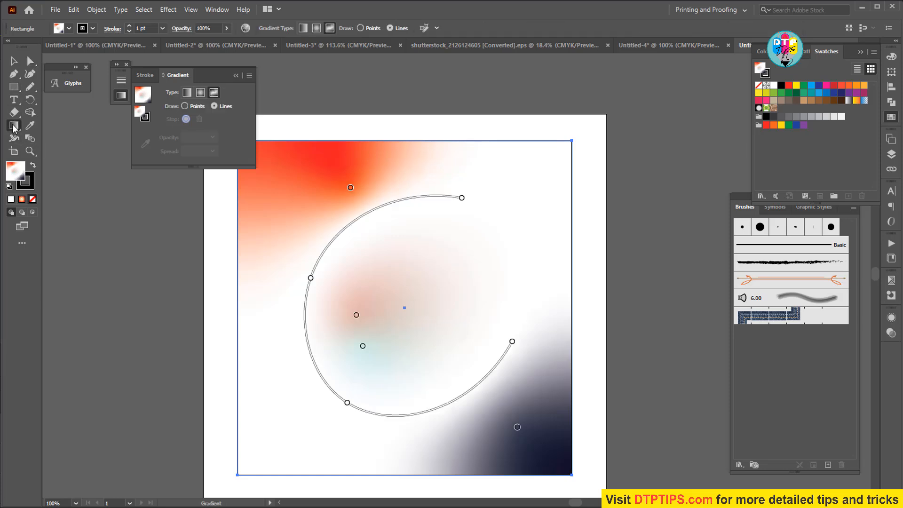
{"action": "left_click", "coordinate": [310, 278]}
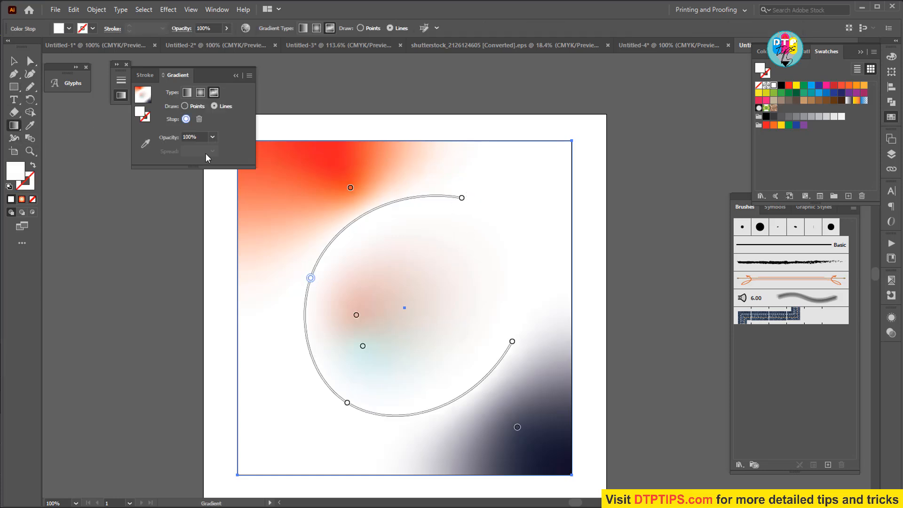
{"action": "double_click", "coordinate": [310, 278]}
{"action": "left_click", "coordinate": [249, 311]}
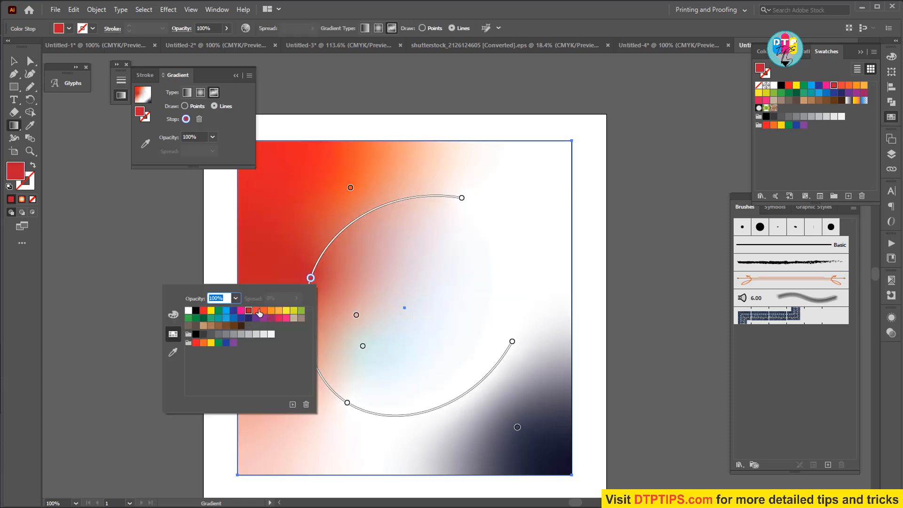
Set the stop at the curve's upper end to the yellow swatch C=5 M=0 Y=90 K=0.
{"action": "left_click", "coordinate": [462, 198]}
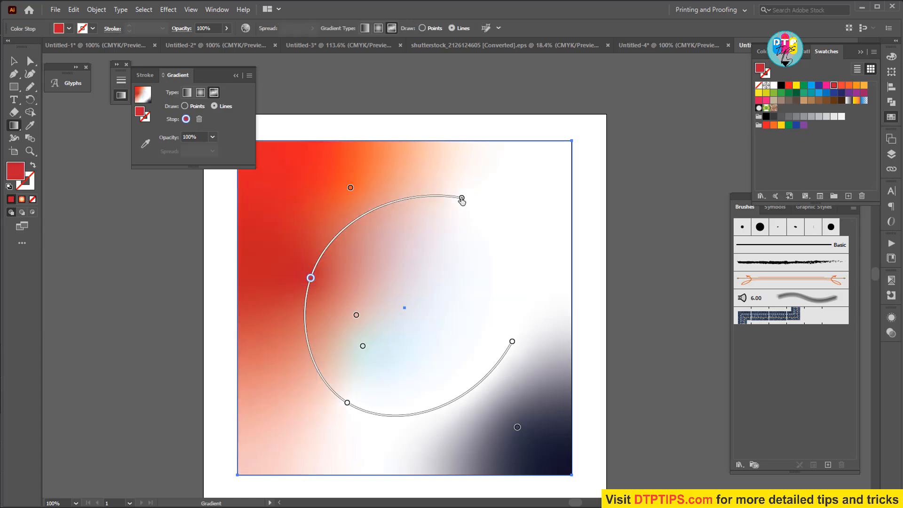
{"action": "double_click", "coordinate": [462, 198]}
{"action": "left_click", "coordinate": [437, 230]}
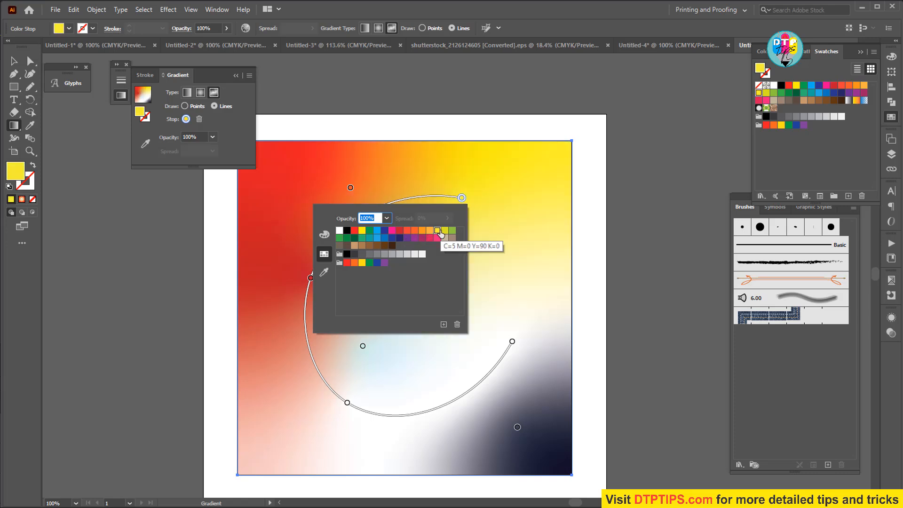
Set the stop at the curve's lower-right end to an orange-red swatch without extending the line.
{"action": "left_click", "coordinate": [514, 343]}
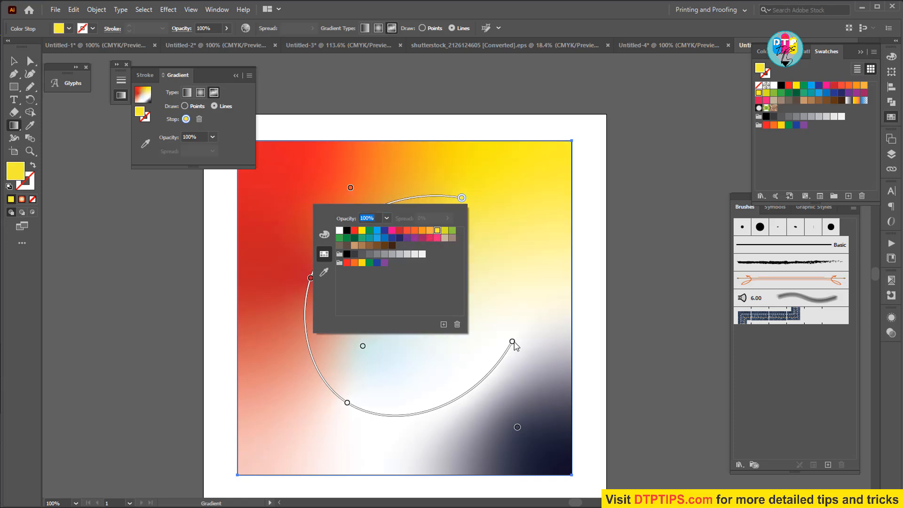
{"action": "left_click", "coordinate": [513, 342]}
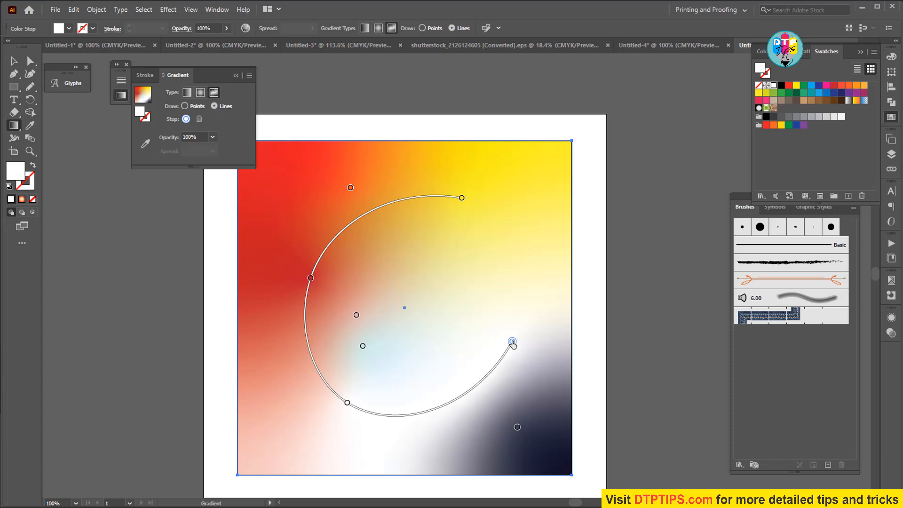
{"action": "left_click", "coordinate": [513, 317]}
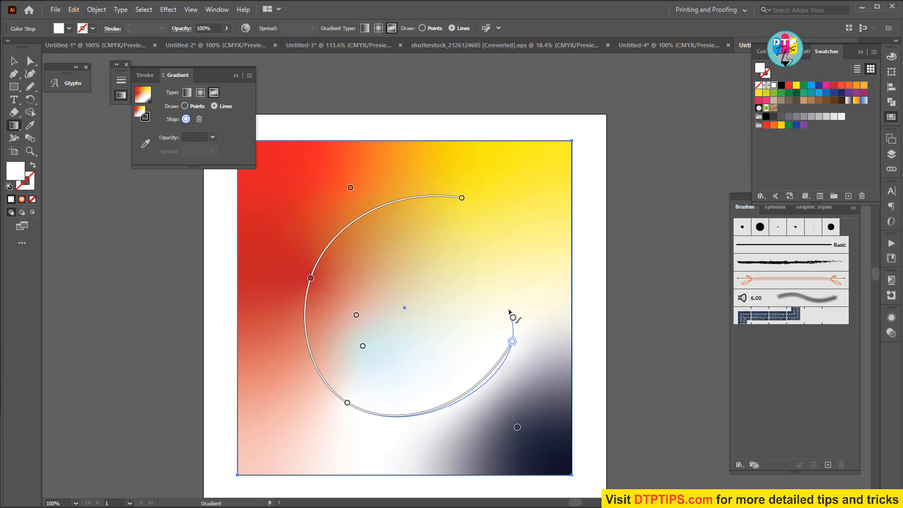
{"action": "key", "text": "Escape"}
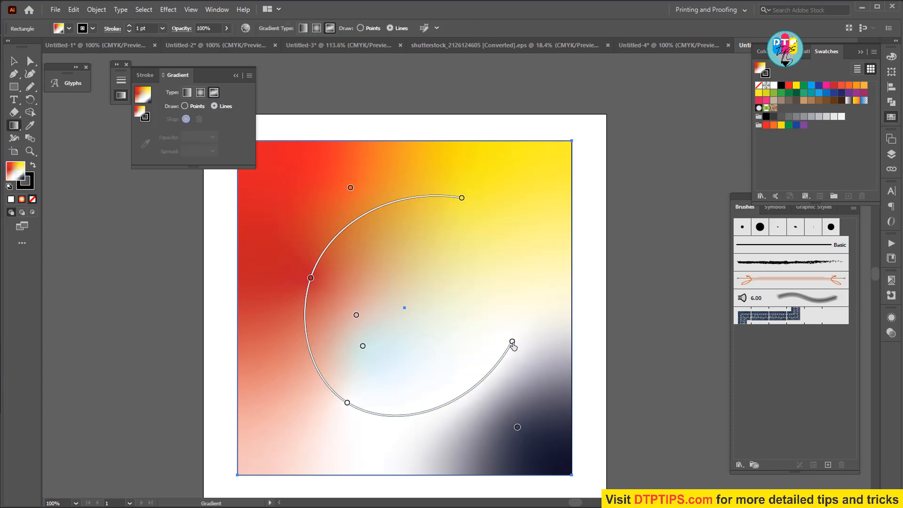
{"action": "double_click", "coordinate": [512, 343]}
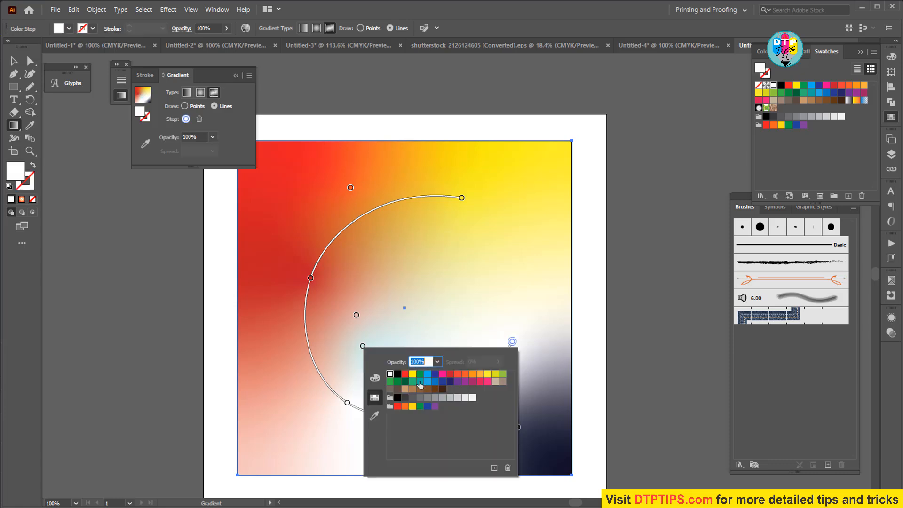
{"action": "left_click", "coordinate": [457, 375]}
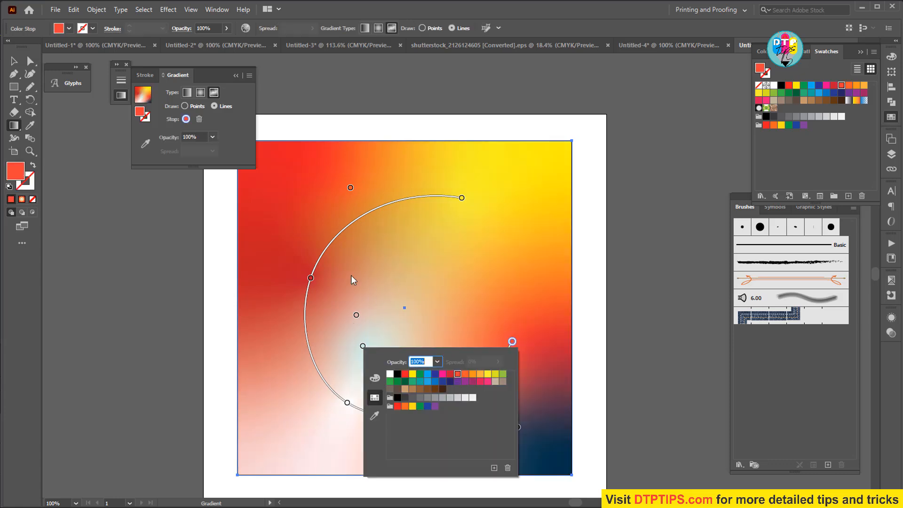
{"action": "left_click", "coordinate": [380, 125]}
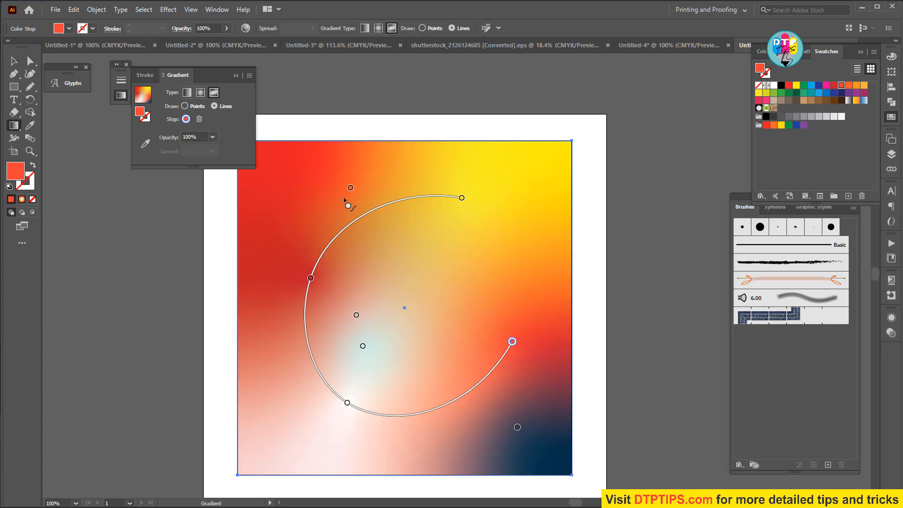
Switch to Points and spread out the free points: orange left, light blue up and right, pink toward the centre, dark blue below the curve.
{"action": "left_click", "coordinate": [184, 106]}
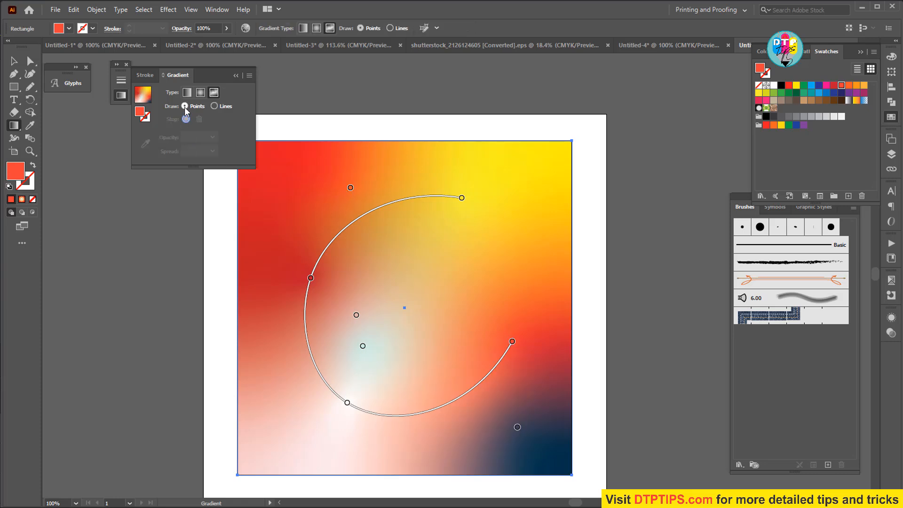
{"action": "left_click_drag", "start_coordinate": [351, 188], "coordinate": [294, 190]}
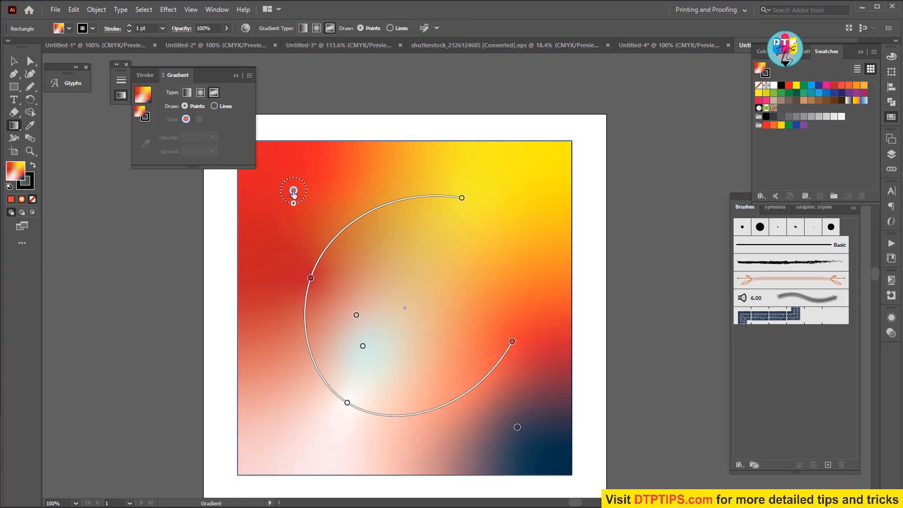
{"action": "left_click_drag", "start_coordinate": [363, 345], "coordinate": [494, 289]}
{"action": "left_click_drag", "start_coordinate": [356, 314], "coordinate": [413, 344]}
{"action": "left_click_drag", "start_coordinate": [517, 428], "coordinate": [378, 440]}
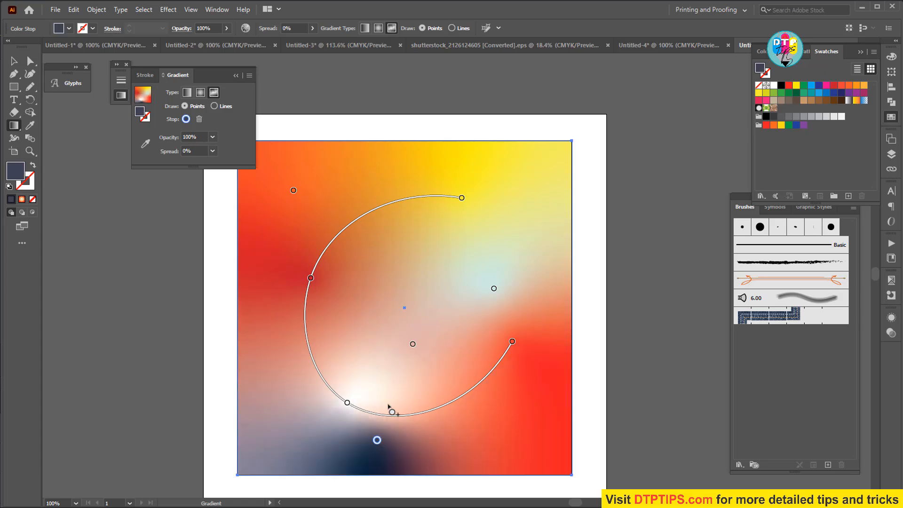